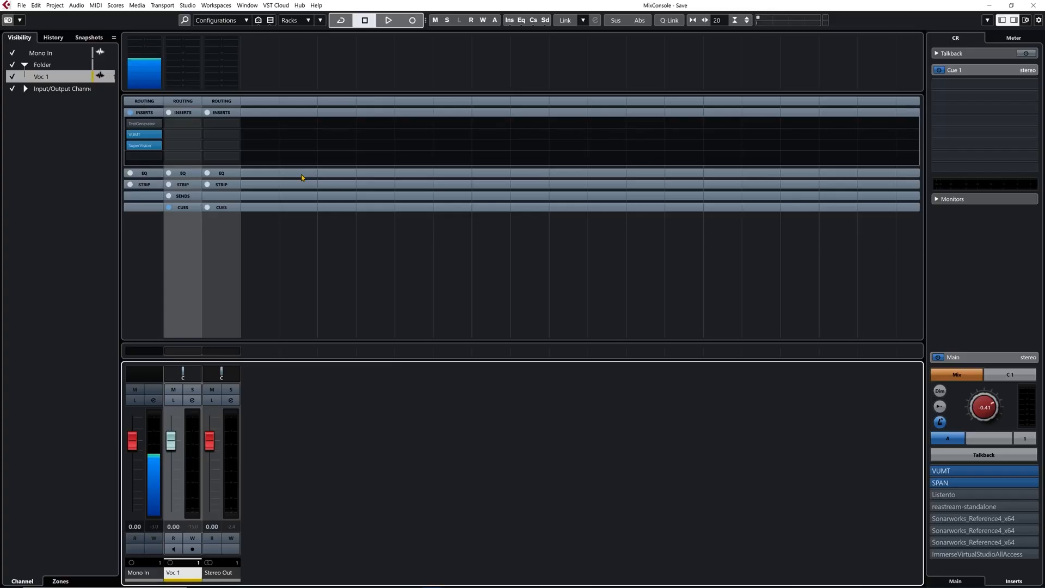
# Step: Check which device port is assigned to the Mono In bus in the Audio Connections
pyautogui.press('F4')
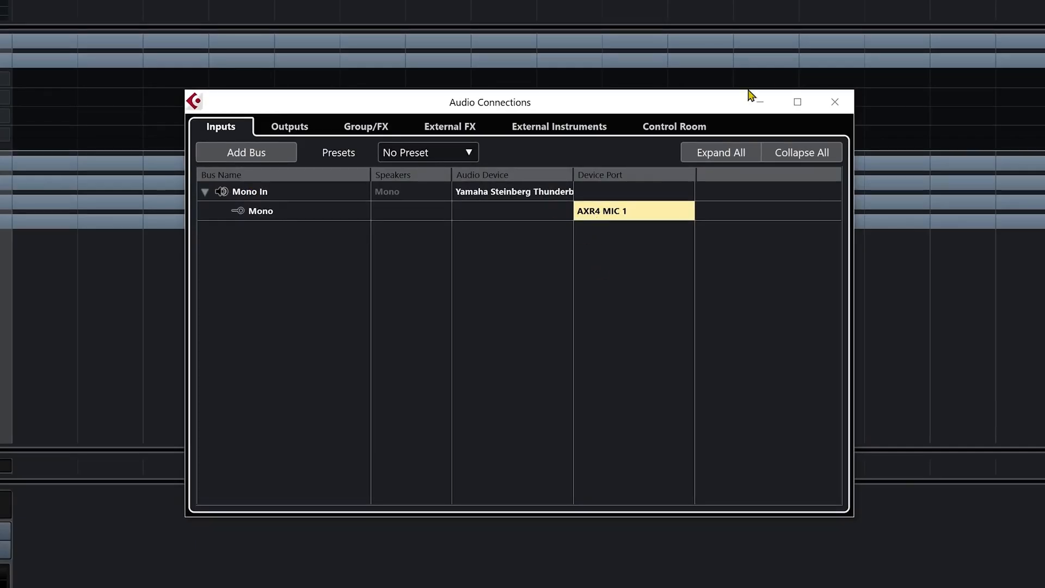
pyautogui.click(834, 103)
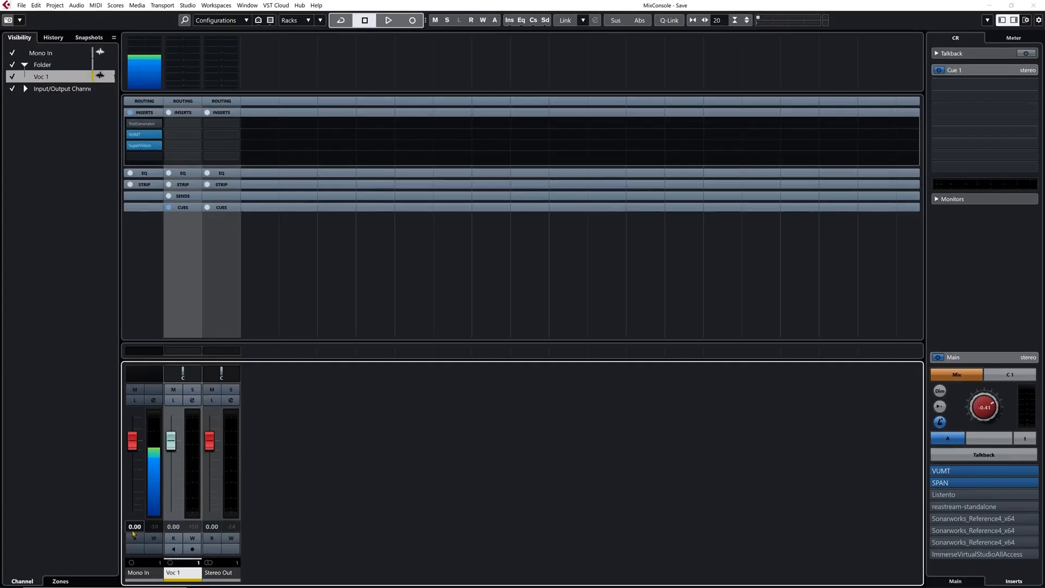
# Step: Select the Mono In channel and review which channel types the MixConsole's channel type filter shows
pyautogui.click(140, 574)
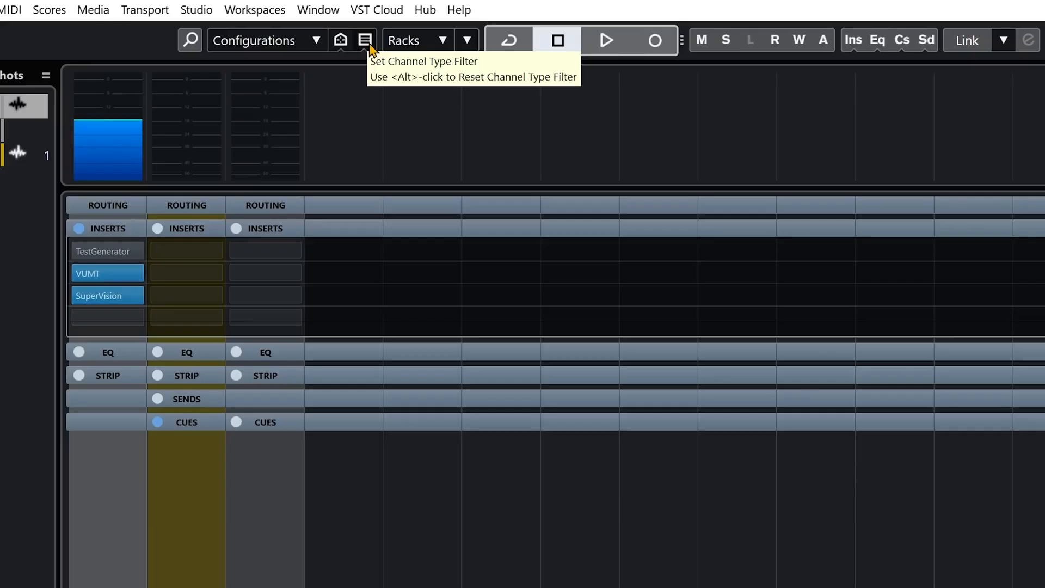
pyautogui.click(365, 42)
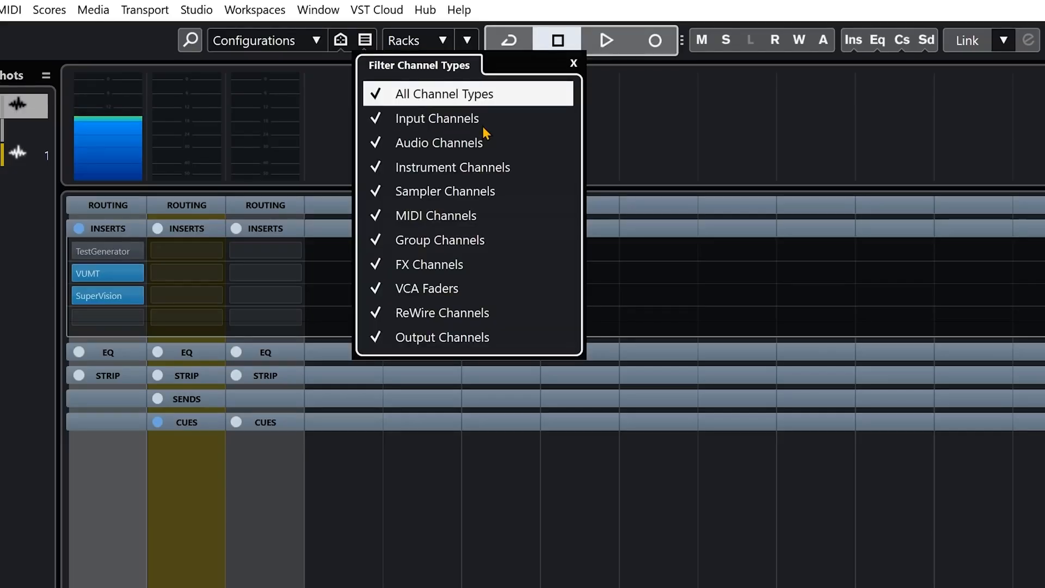
pyautogui.click(350, 389)
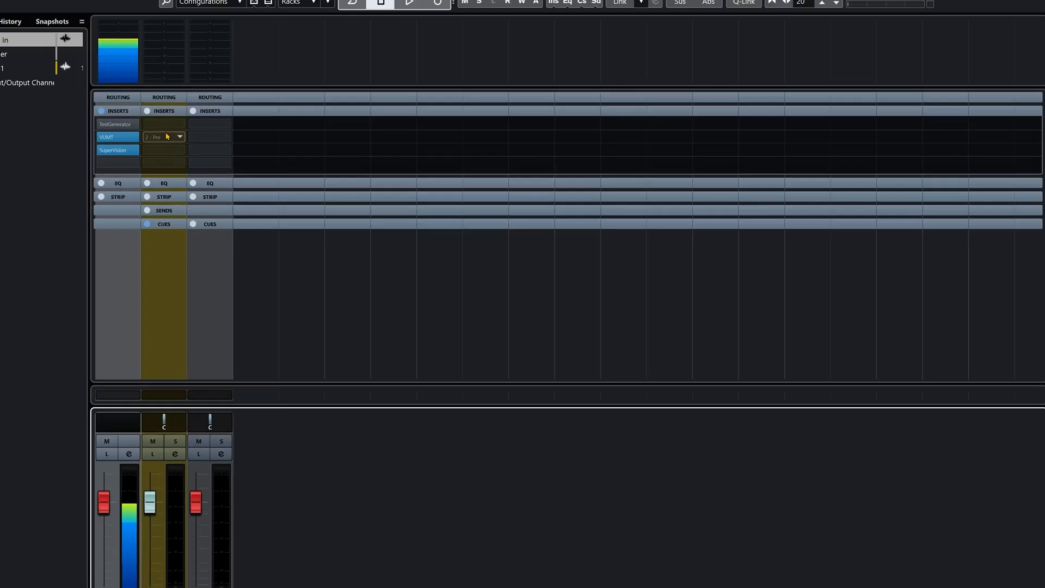
# Step: Review the available SuperVision modules and the Level module's settings on the Mono In channel
pyautogui.click(127, 14)
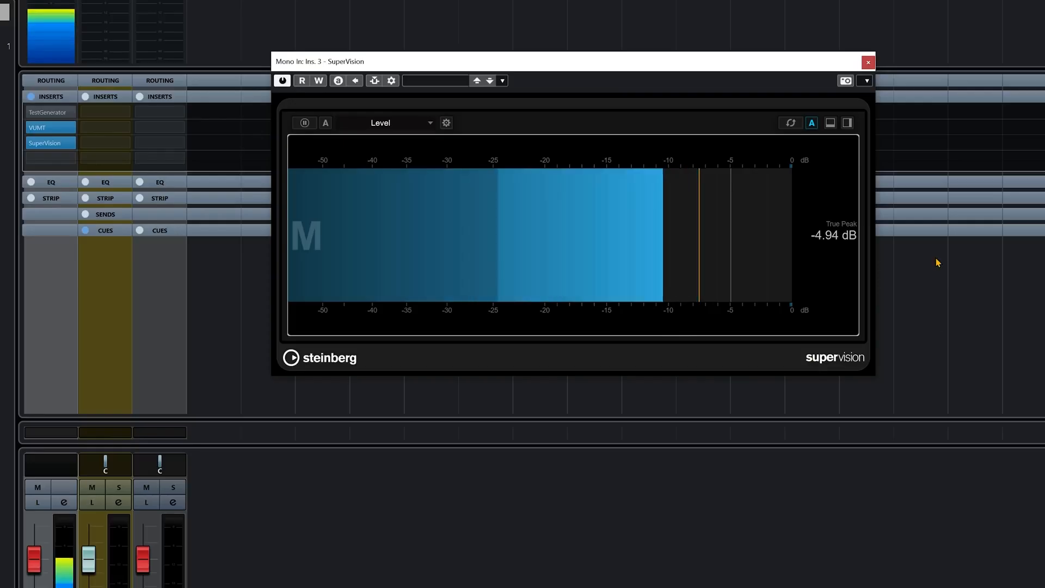
pyautogui.click(390, 124)
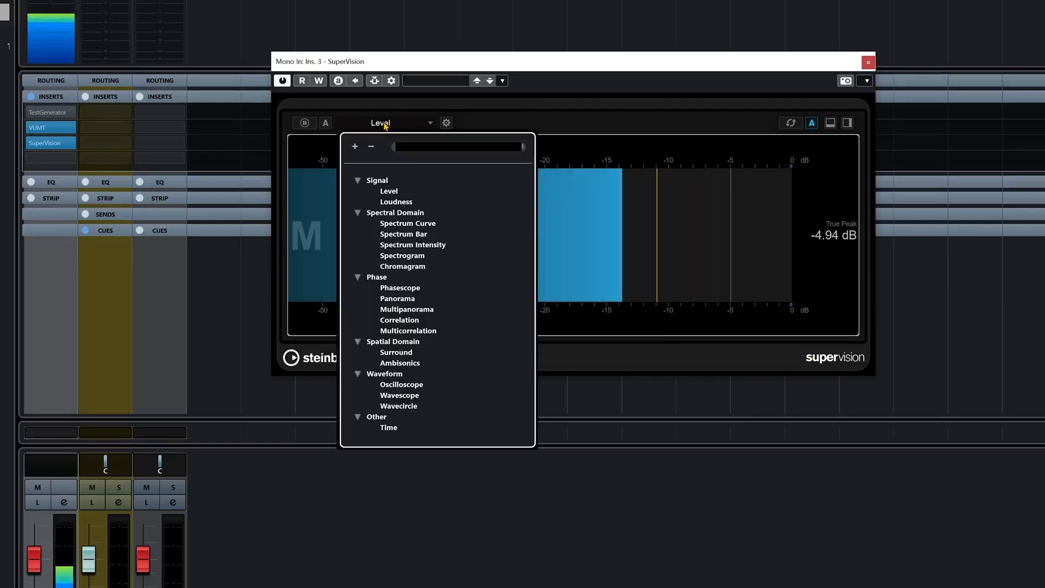
pyautogui.click(616, 127)
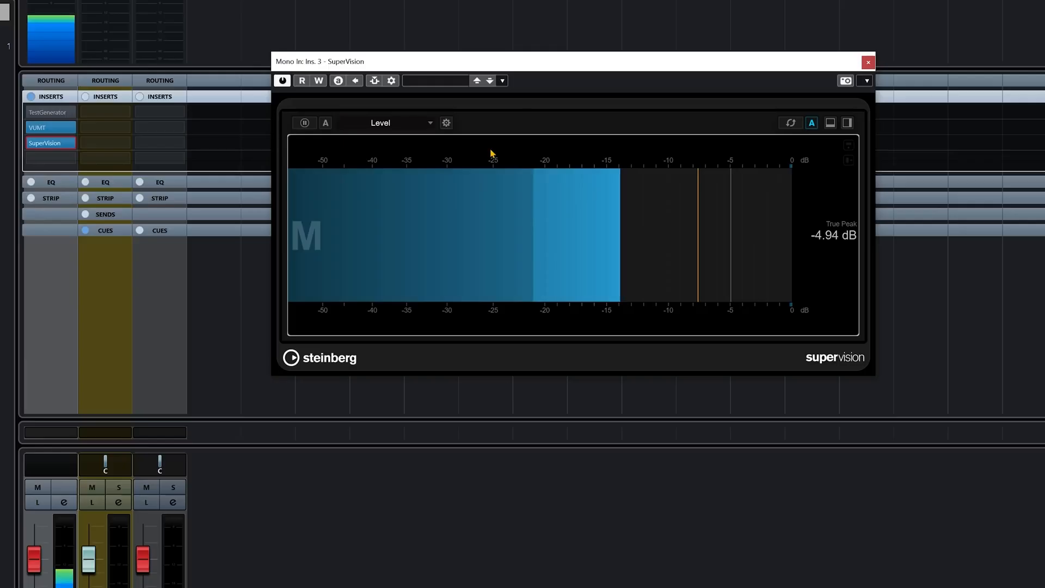
pyautogui.click(446, 122)
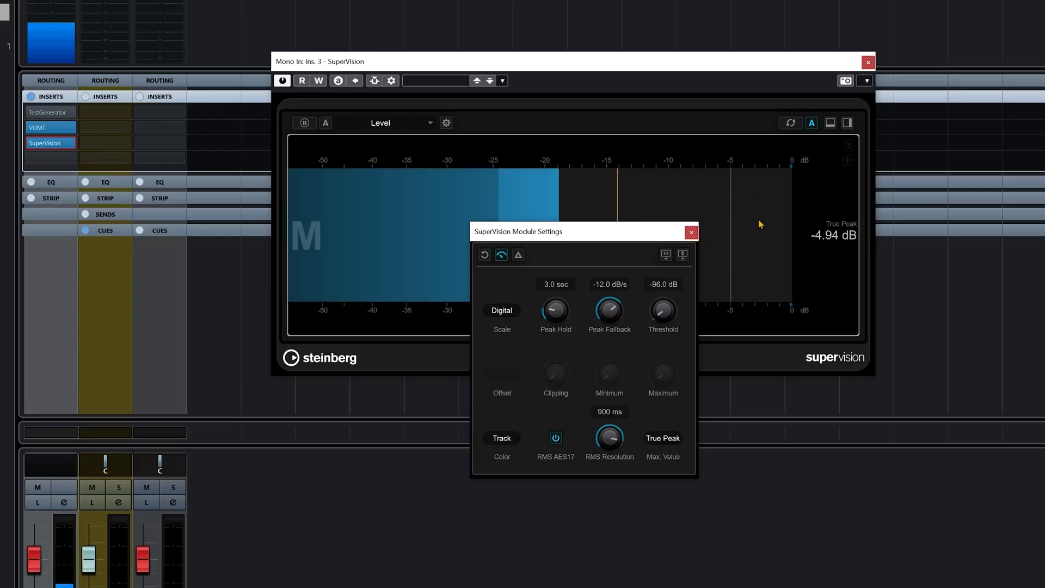
pyautogui.click(691, 233)
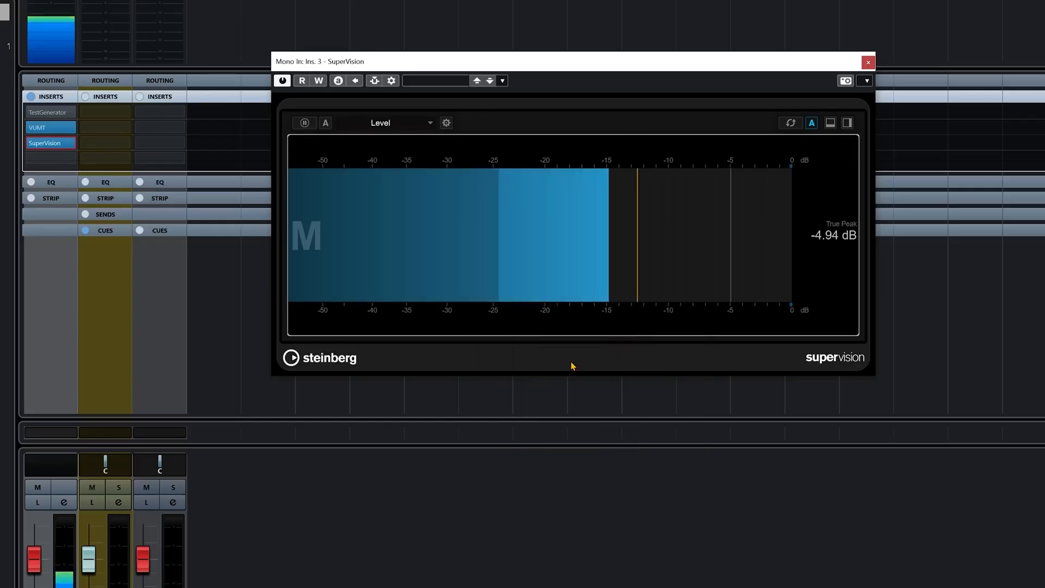
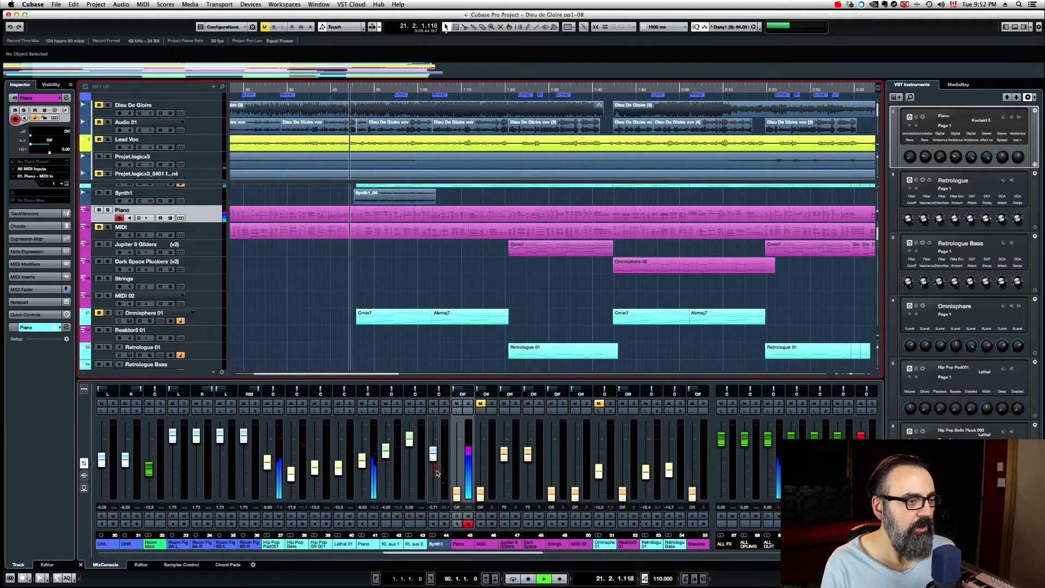
# Step: Reset the Piano channel's fader to 0 dB and replay the passage to check how its meter responds
pyautogui.press('space')
pyautogui.click(364, 461)
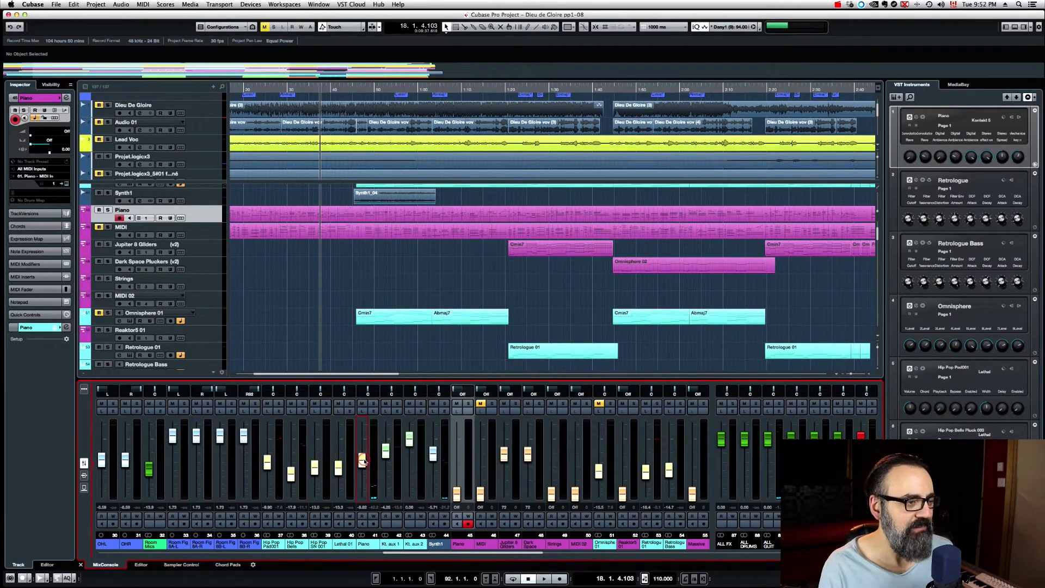
pyautogui.keyDown('super'); pyautogui.click(363, 461); pyautogui.keyUp('super')
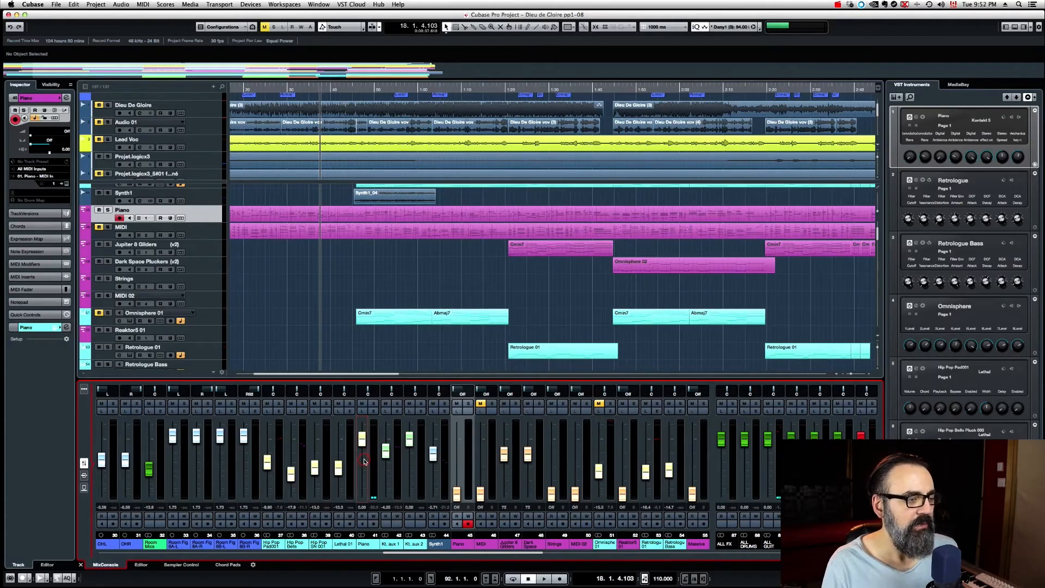
pyautogui.press('space')
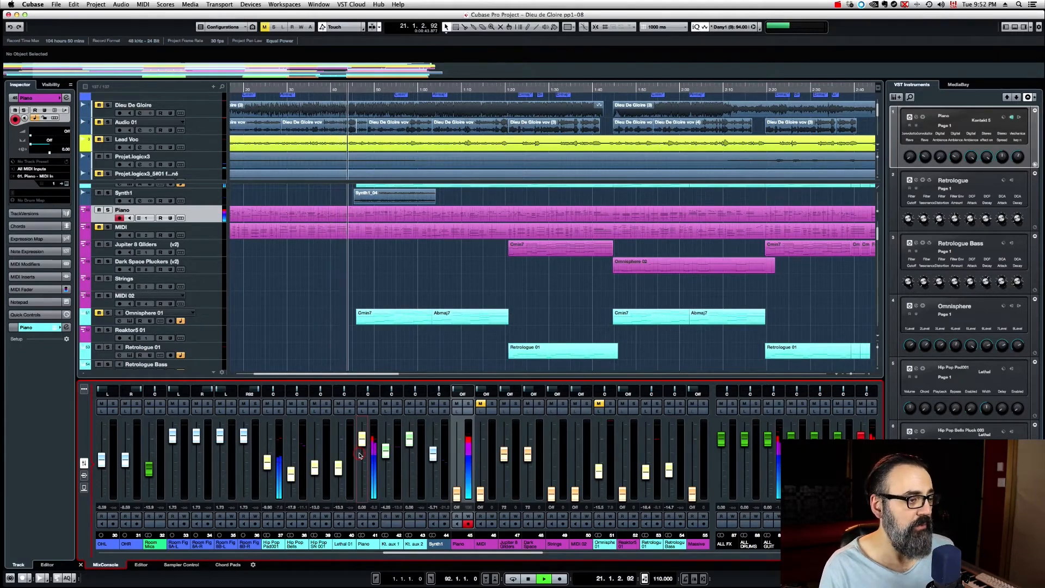
pyautogui.press('space')
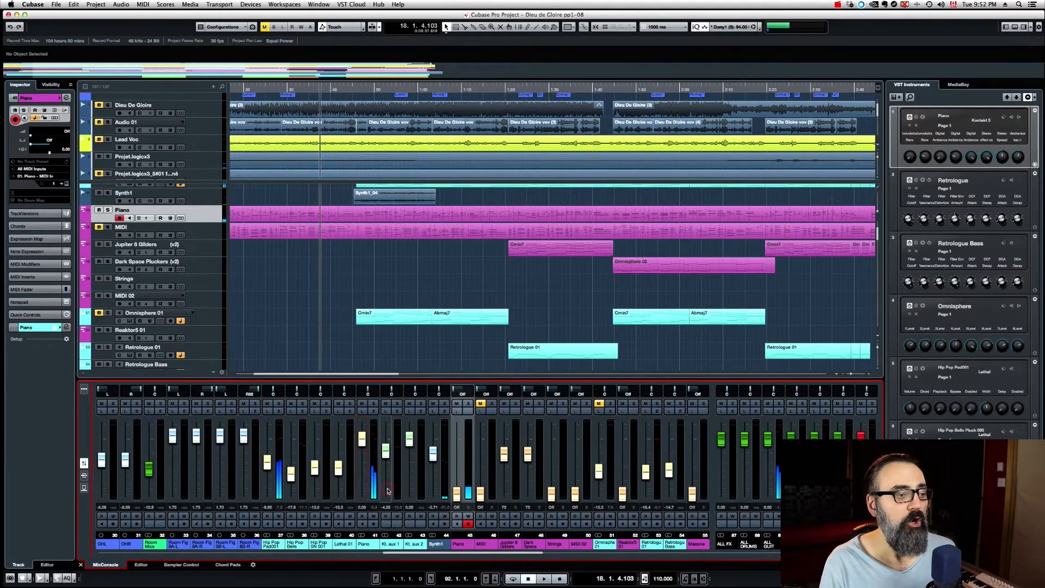
# Step: Set the global meter position to Input for the MixConsole channels
pyautogui.rightClick(363, 464)
pyautogui.moveTo(399, 586)
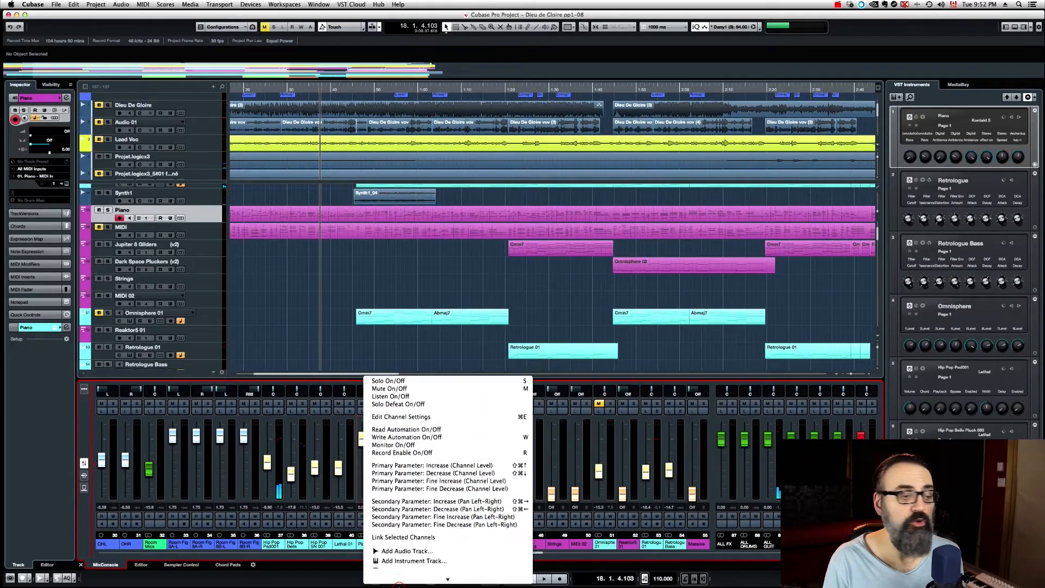
pyautogui.moveTo(403, 566)
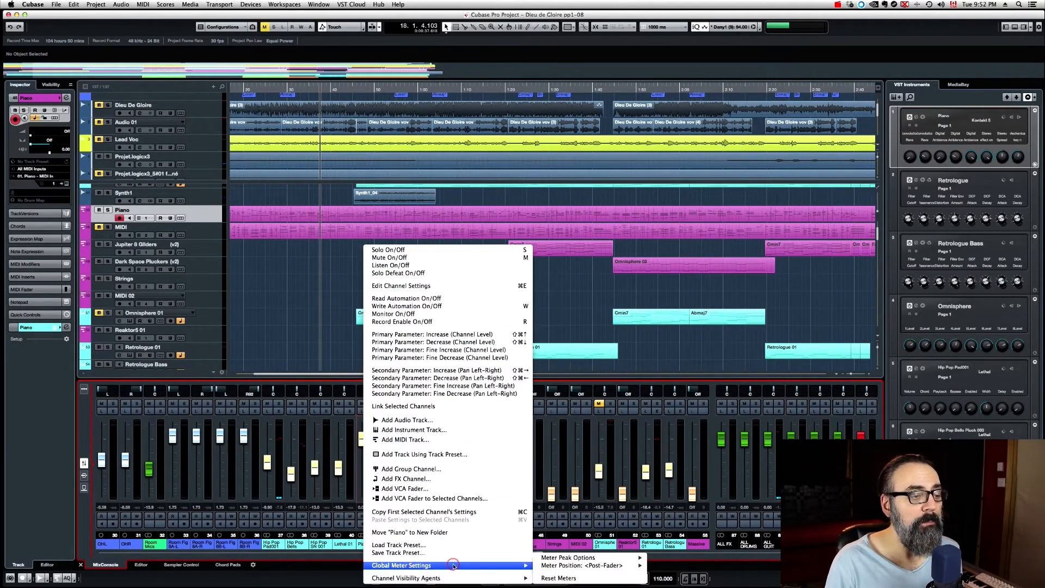
pyautogui.moveTo(597, 566)
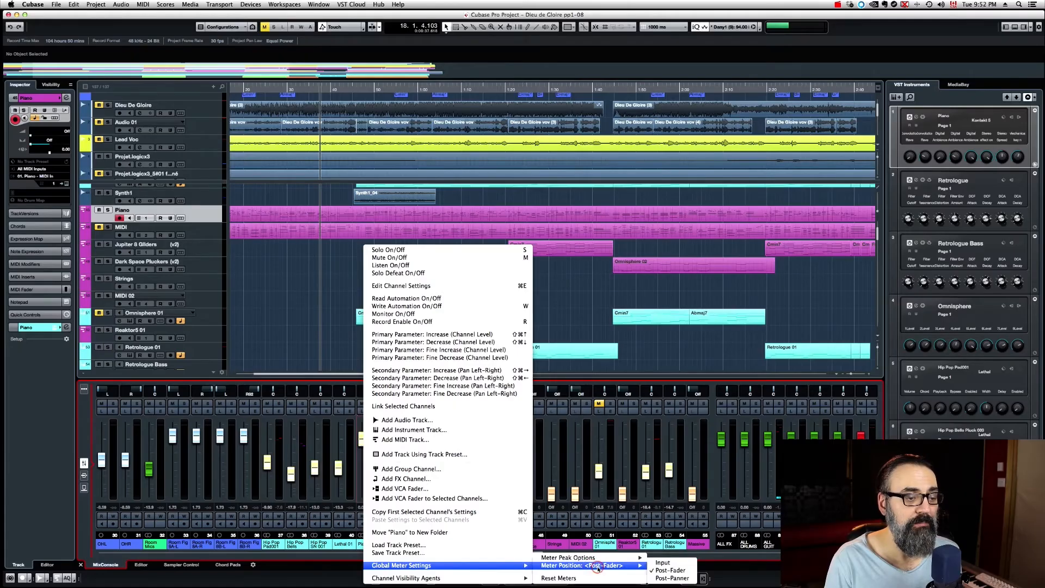
pyautogui.click(668, 563)
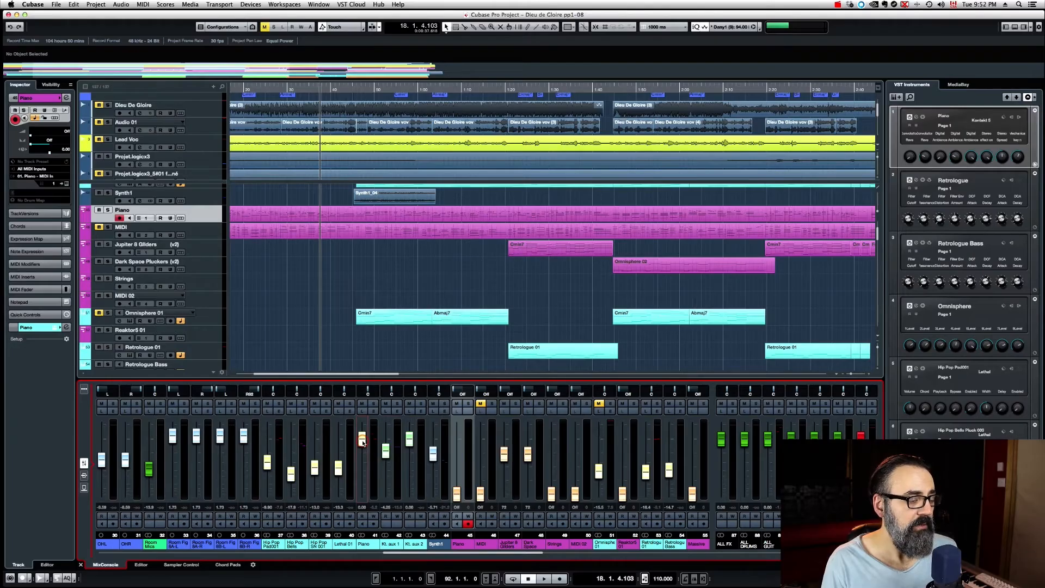
# Step: Lower the Piano channel's fader to about -6 dB and play the passage to compare its input metering
pyautogui.moveTo(363, 443); pyautogui.dragTo(363, 463)
pyautogui.press('space')
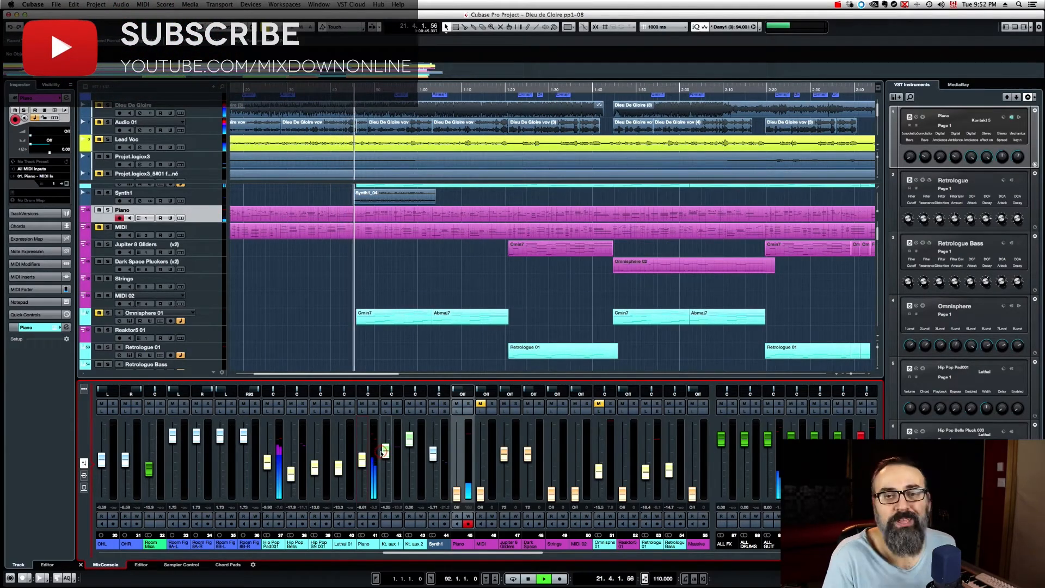
pyautogui.press('space')
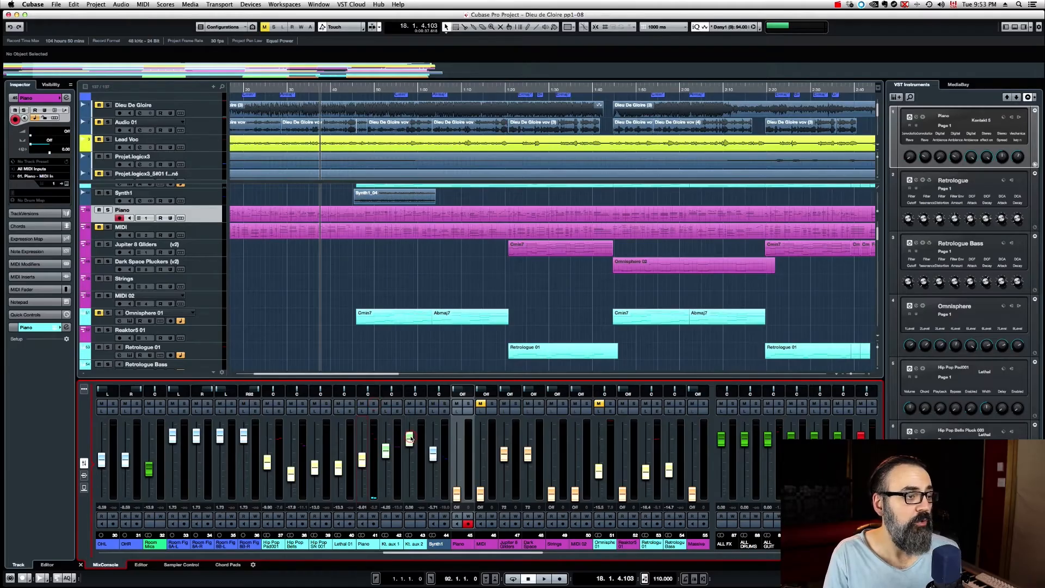
# Step: Review the project's export options with the Piano channel temporarily soloed
pyautogui.click(374, 404)
pyautogui.click(375, 404)
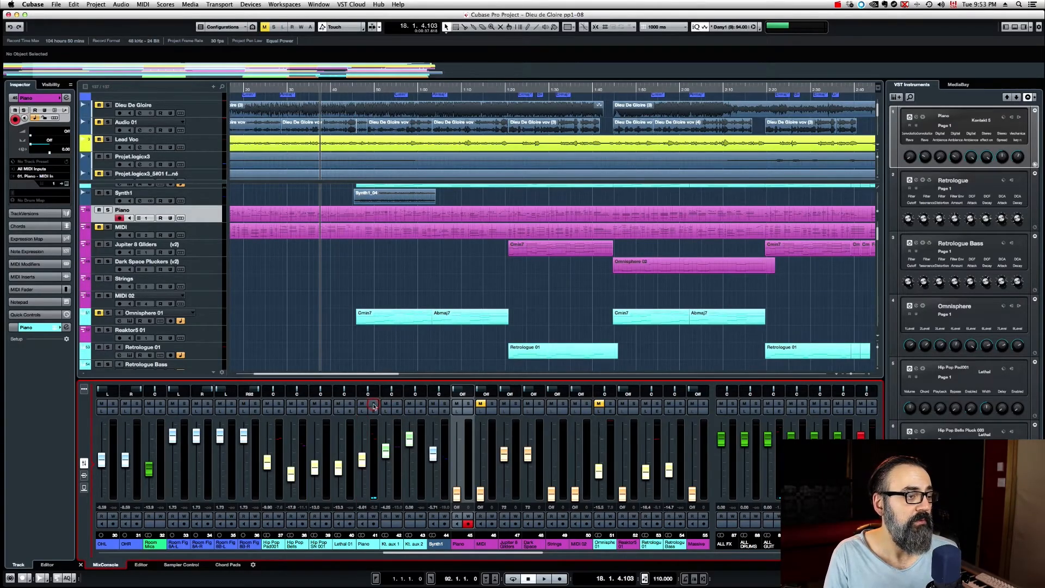
pyautogui.click(374, 406)
pyautogui.click(56, 4)
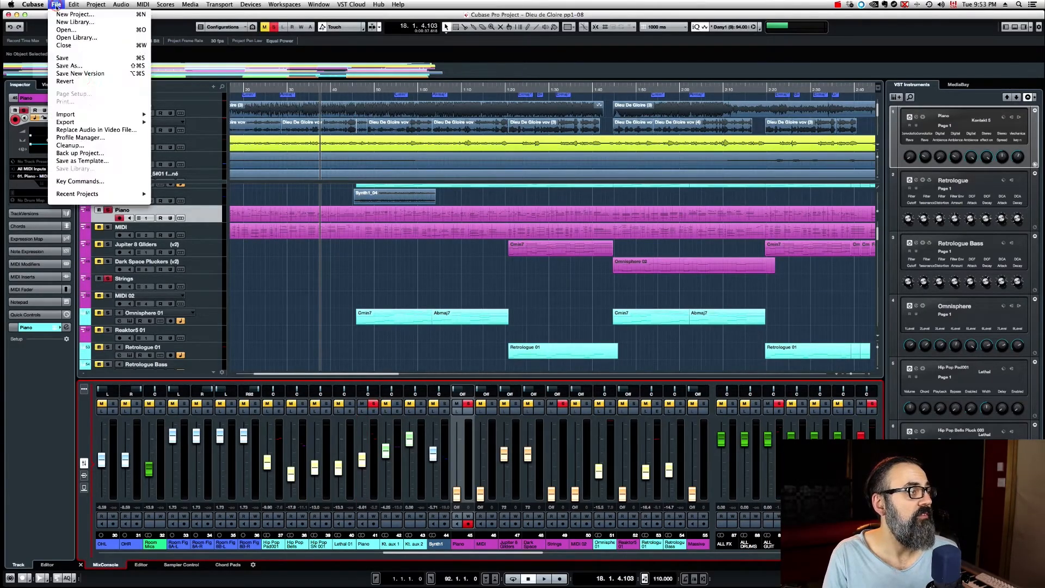
pyautogui.moveTo(95, 124)
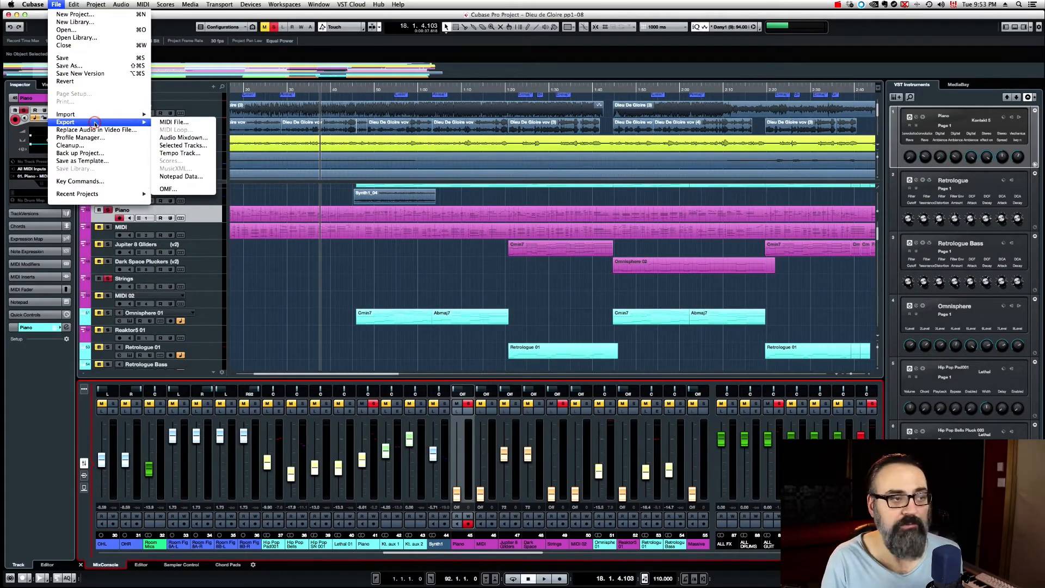
pyautogui.click(290, 259)
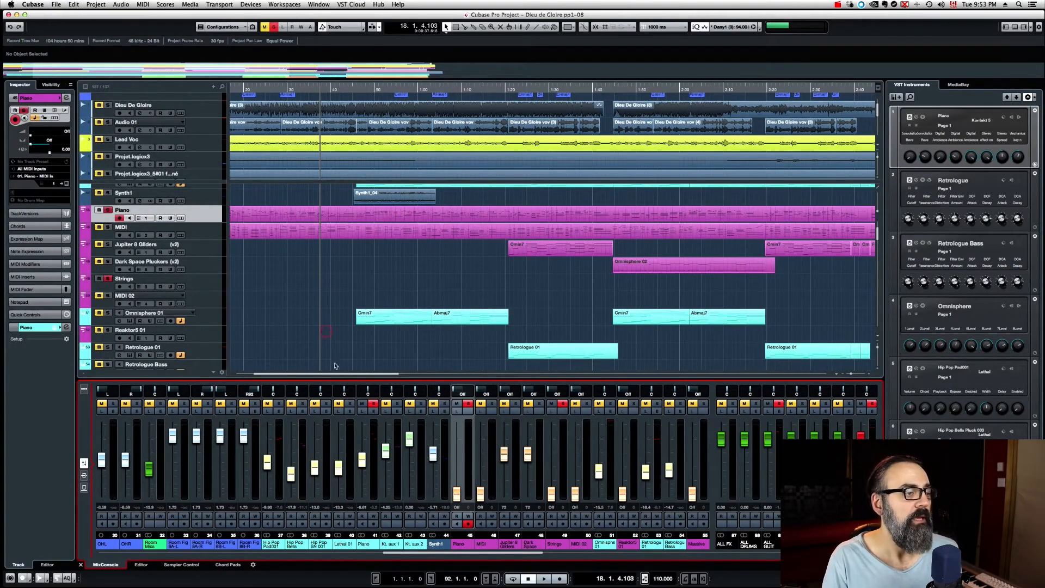
pyautogui.click(374, 404)
# Step: Review the Render in Place settings for the MIDI part on the Piano track
pyautogui.click(351, 217)
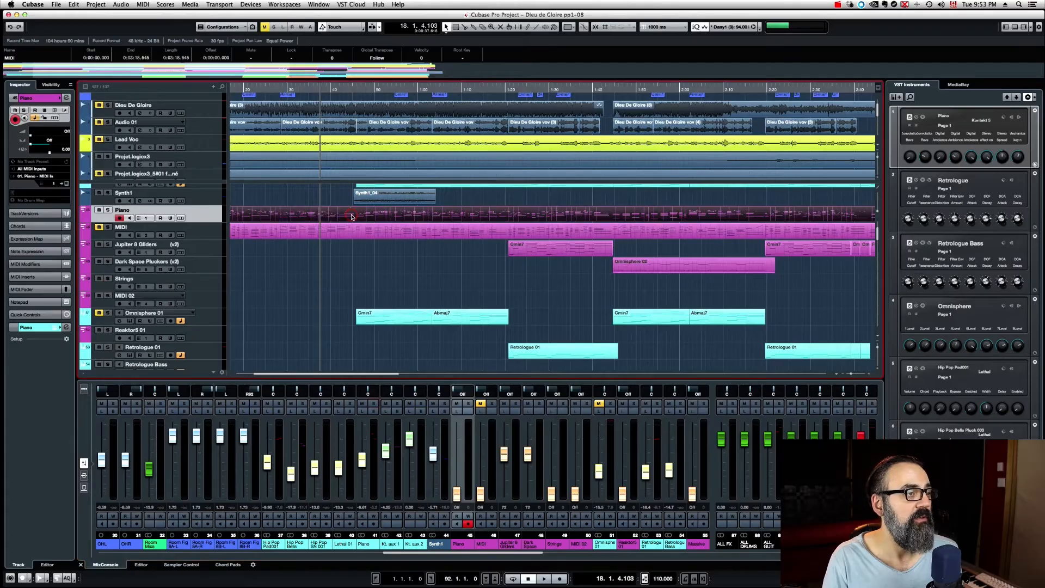
pyautogui.click(99, 5)
pyautogui.moveTo(75, 6)
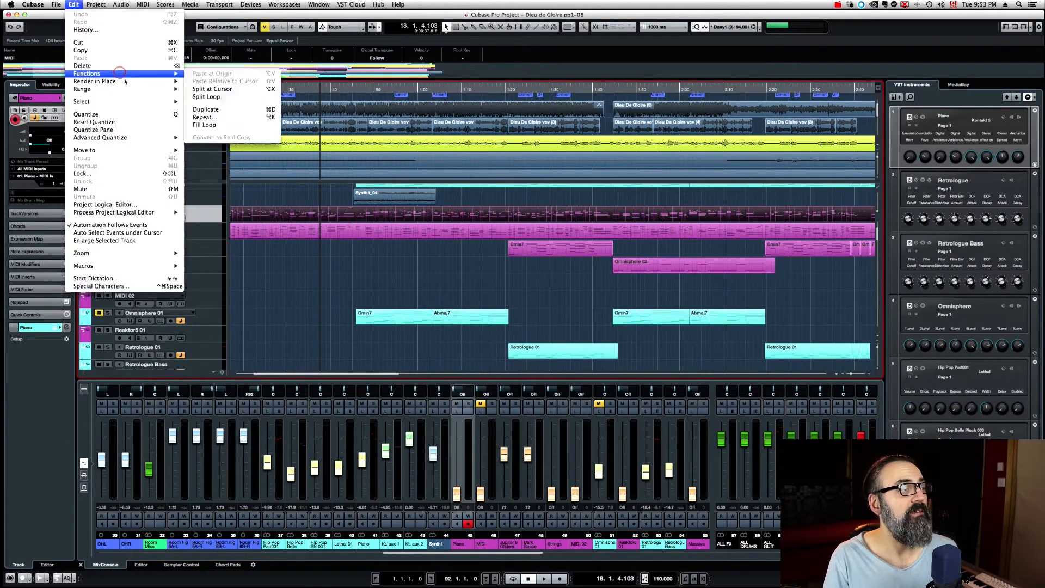
pyautogui.moveTo(124, 82)
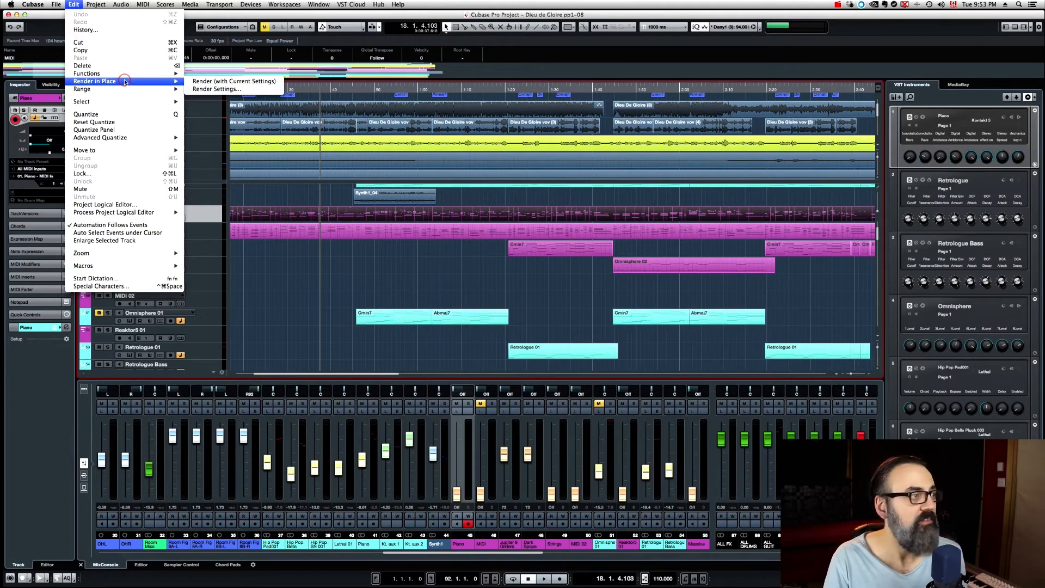
pyautogui.click(216, 90)
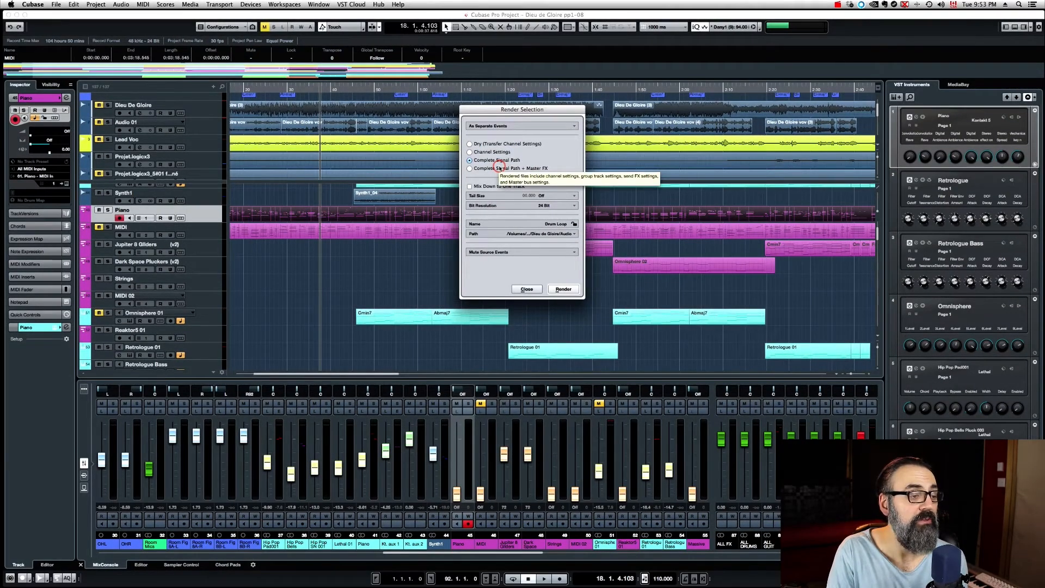
pyautogui.click(564, 288)
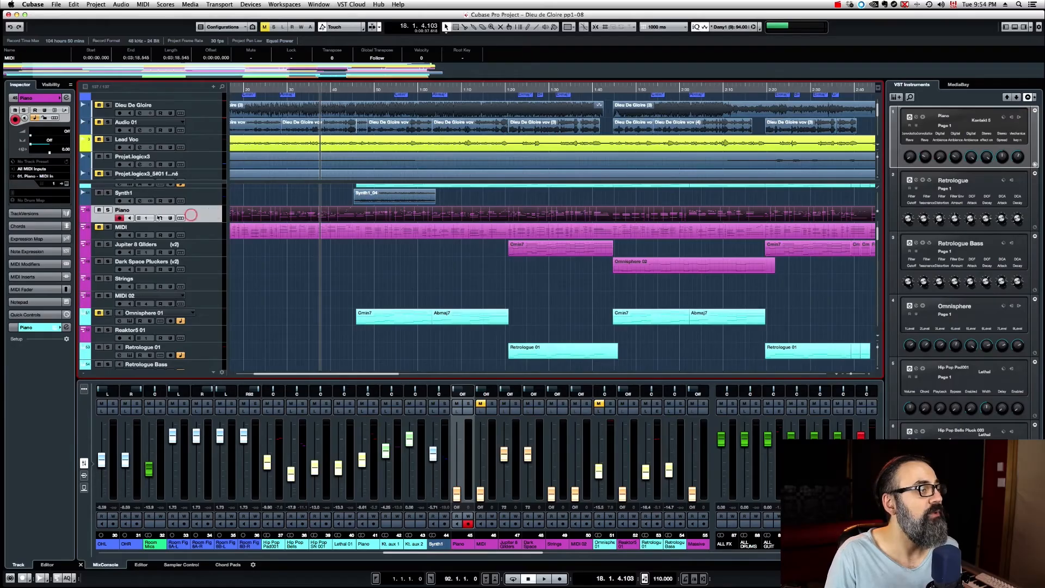
# Step: Open the Piano track's Kontakt instrument, audition the passage and lower the Alicias Keys output volume
pyautogui.click(65, 185)
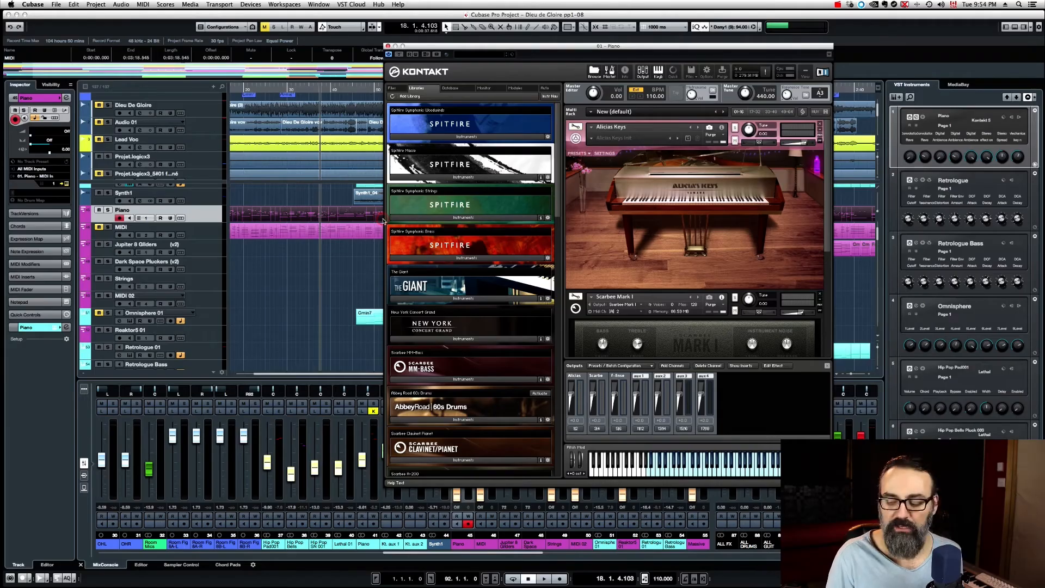
pyautogui.press('space')
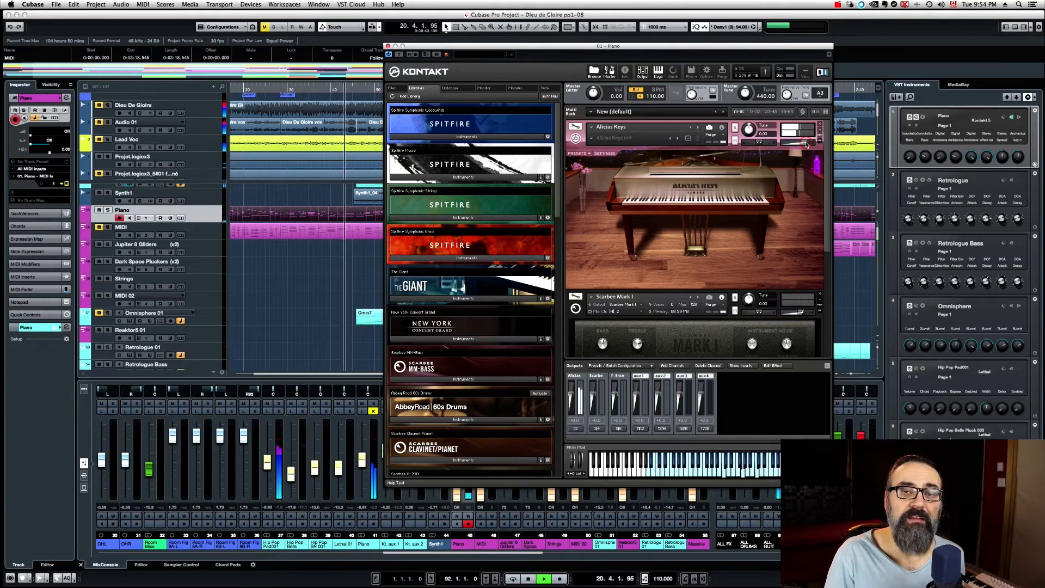
pyautogui.press('space')
pyautogui.moveTo(807, 145); pyautogui.dragTo(798, 144)
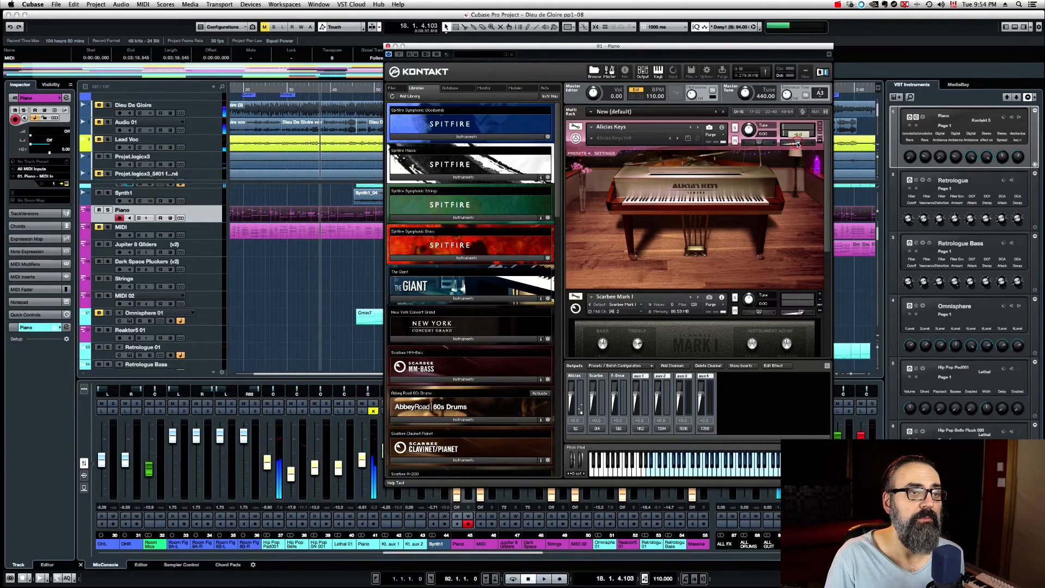
# Step: Reset the Piano channel's fader to 0 dB during playback and raise the Alicias Keys volume slightly
pyautogui.press('space')
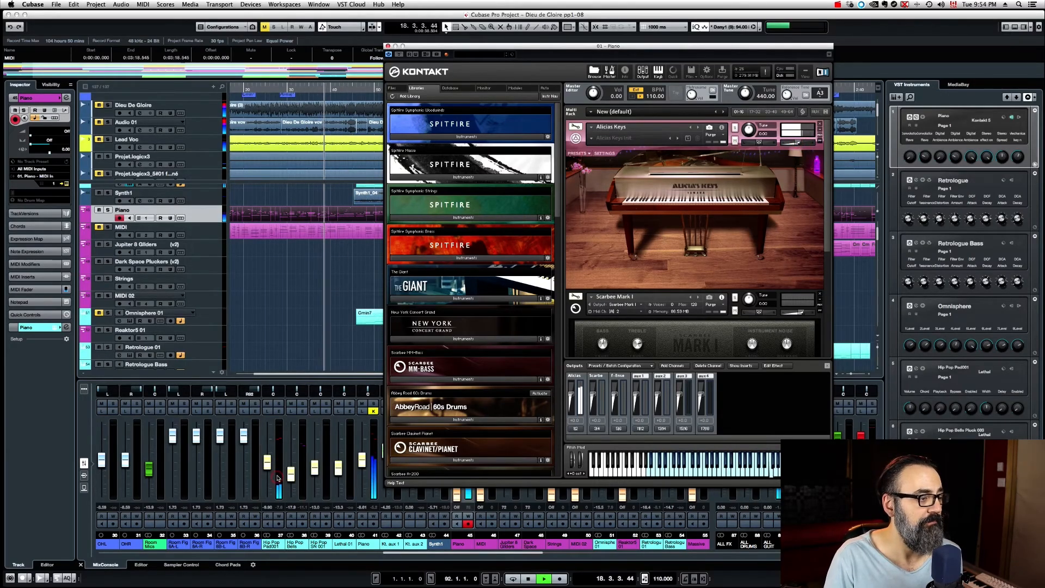
pyautogui.keyDown('super'); pyautogui.click(362, 460); pyautogui.keyUp('super')
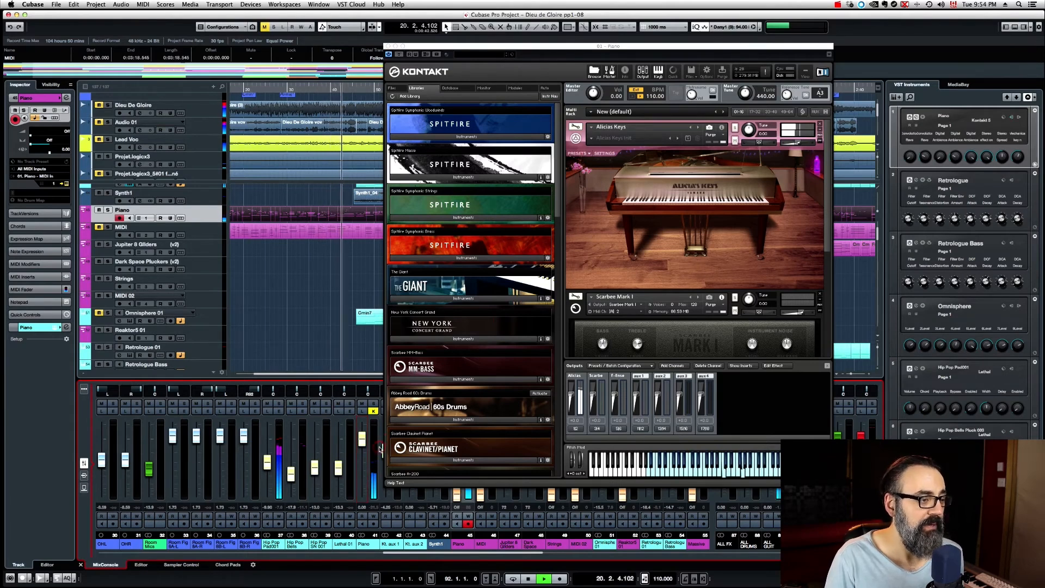
pyautogui.moveTo(798, 143); pyautogui.dragTo(802, 146)
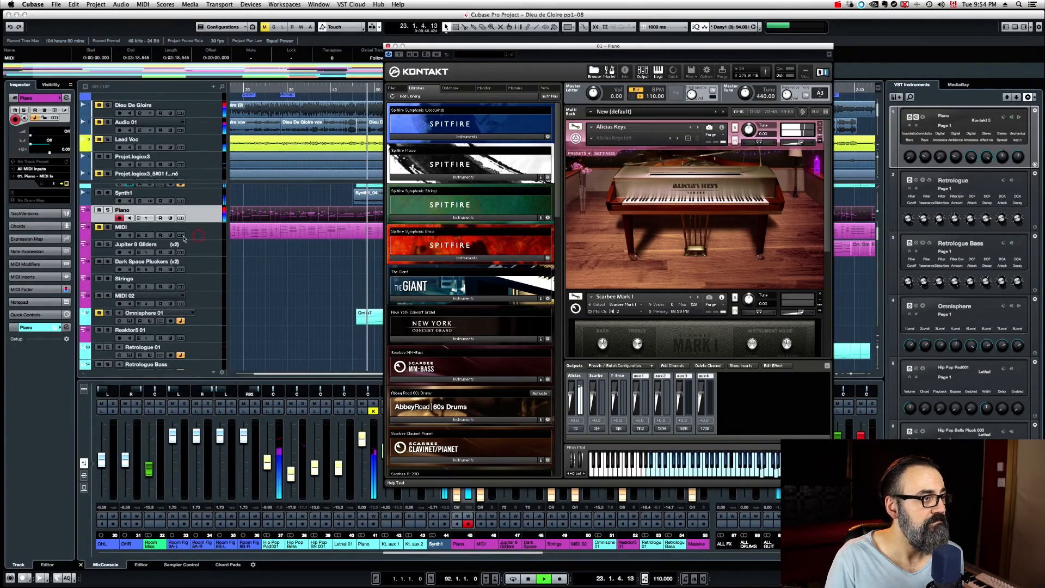
# Step: Solo the Piano track and lower the Alicias Keys volume slightly during playback, closing the Kontakt window when finished
pyautogui.click(109, 212)
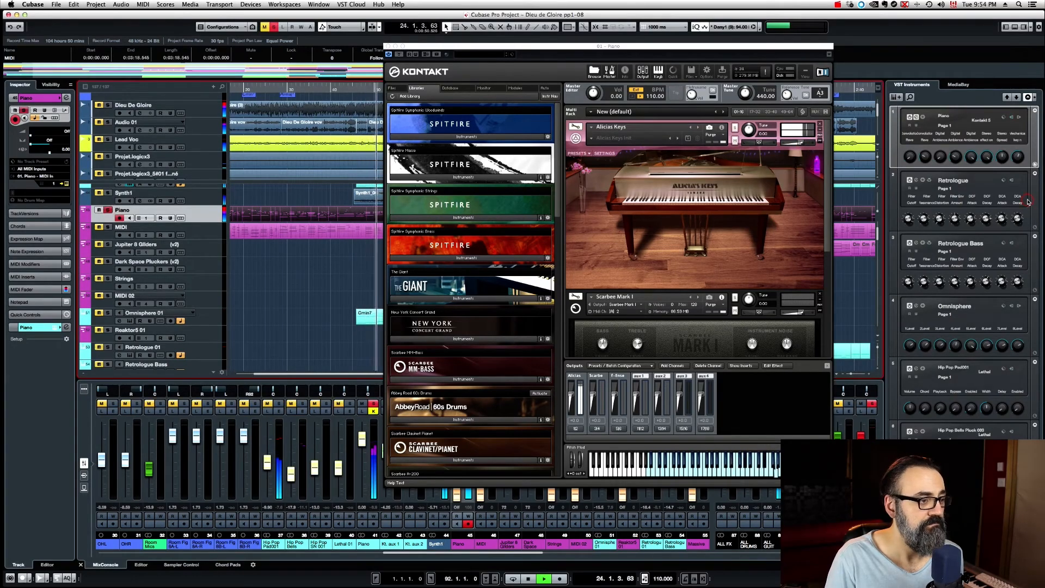
pyautogui.moveTo(801, 143); pyautogui.dragTo(799, 145)
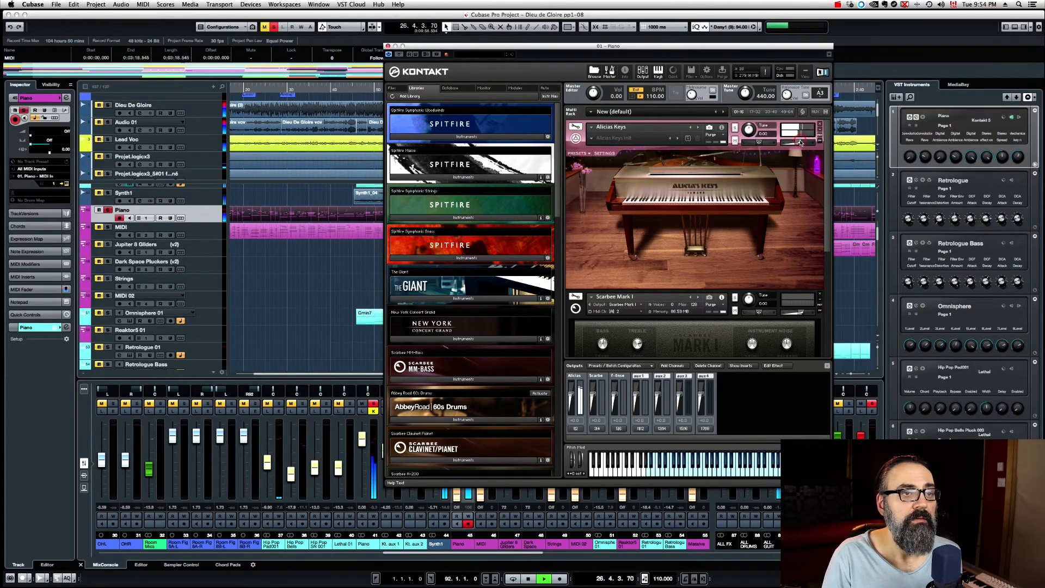
pyautogui.press('space')
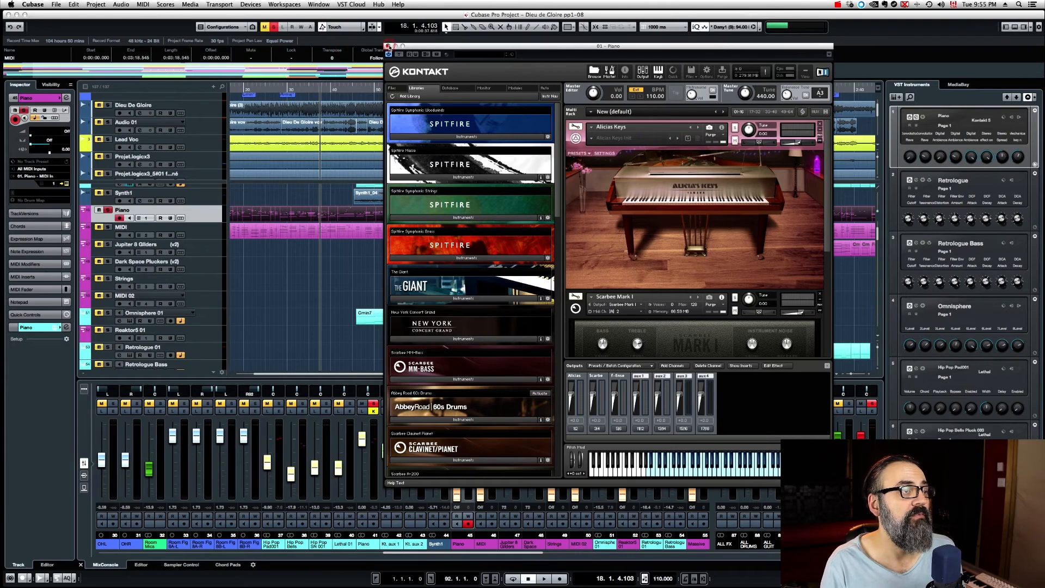
pyautogui.click(387, 46)
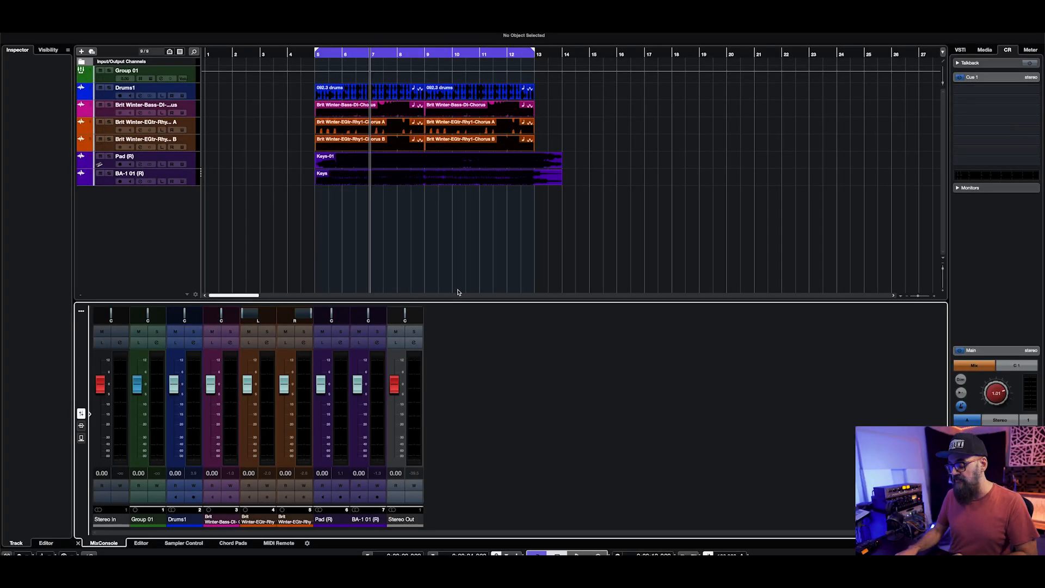
# Step: Play the looped mix and examine the meters and peak levels of the MixConsole channels and Stereo Out
pyautogui.press('space')
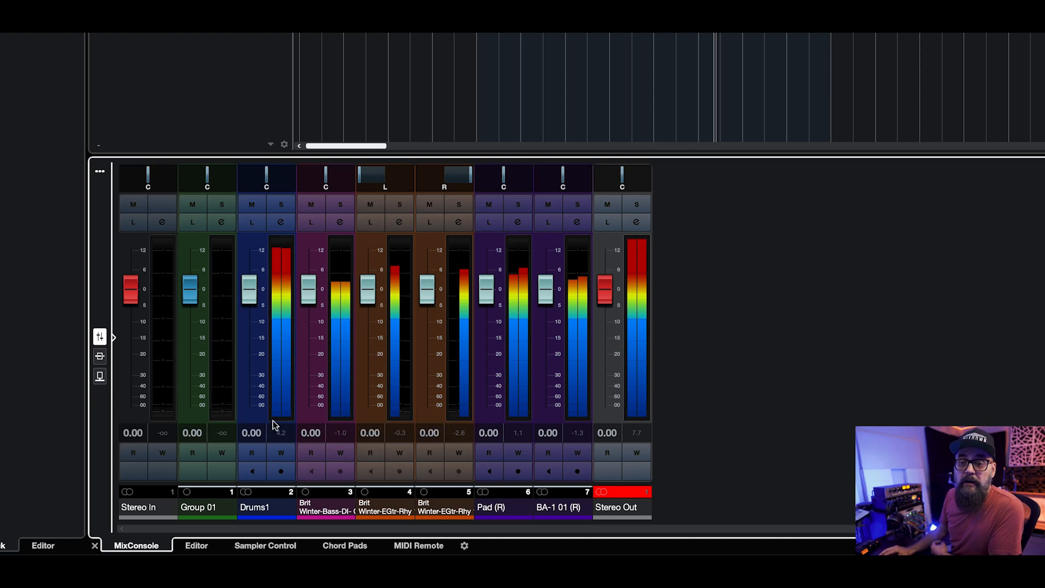
pyautogui.click(283, 432)
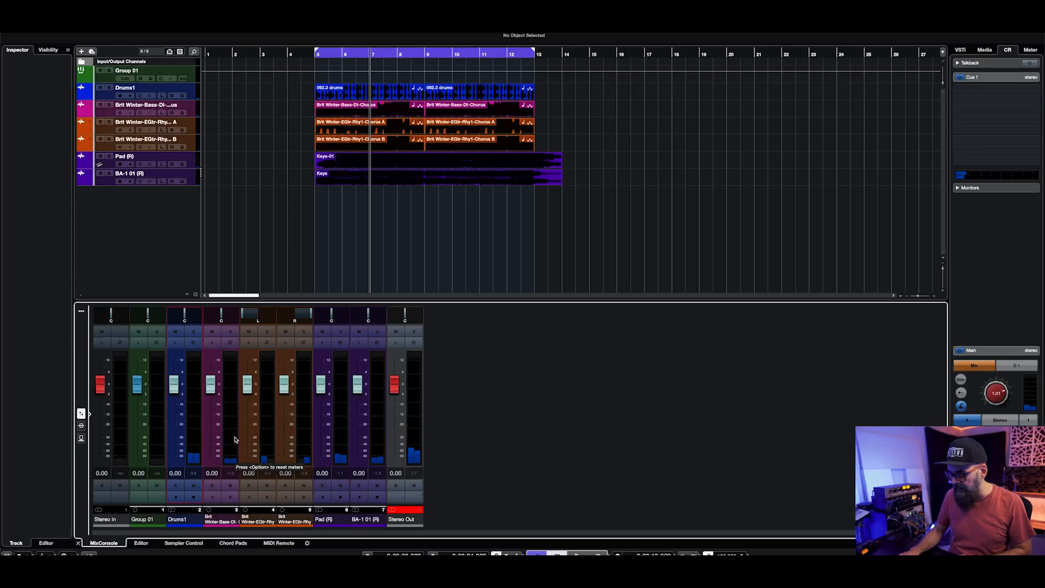
pyautogui.press('space')
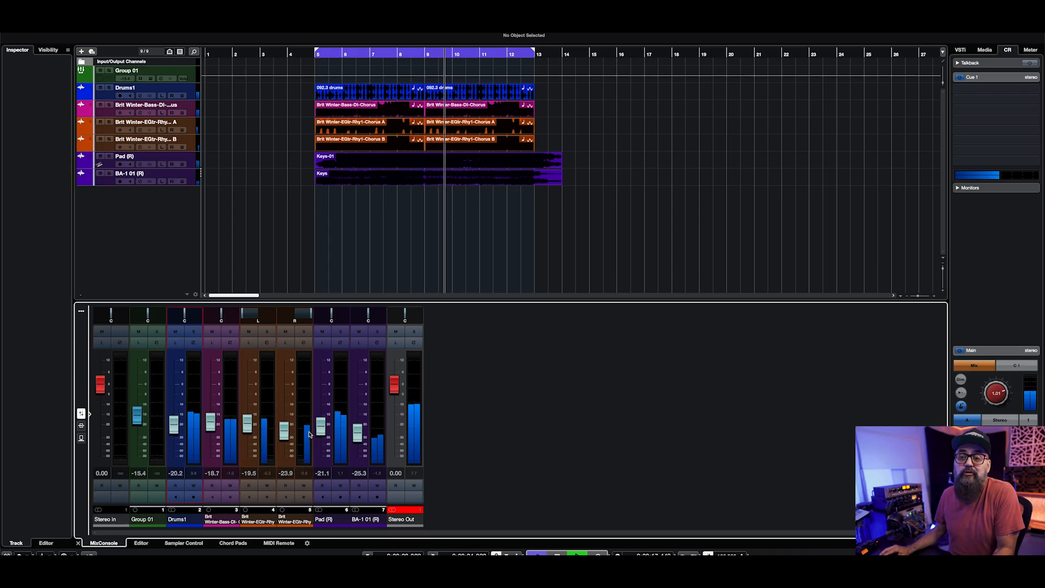
# Step: Stop playback and move the Drums1 fader close to 0 dB, finishing at about -3.93 dB
pyautogui.press('space')
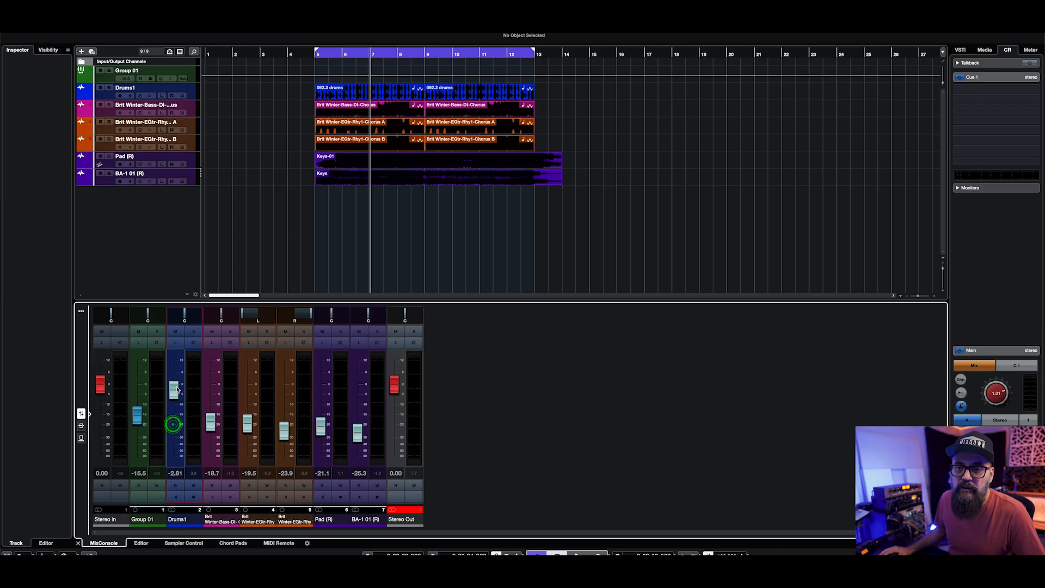
pyautogui.moveTo(177, 388); pyautogui.dragTo(178, 385)
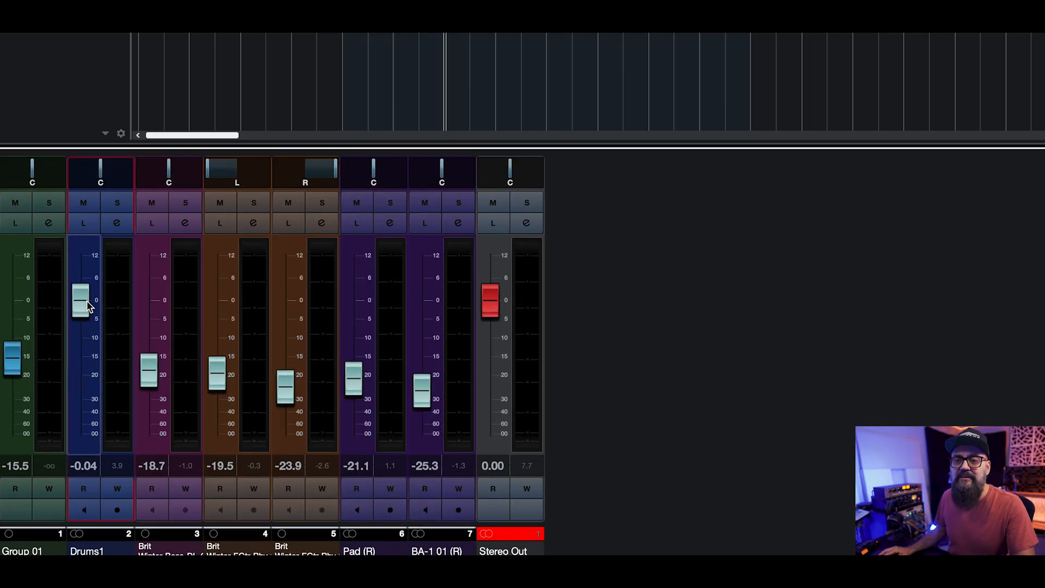
pyautogui.scroll(6, 82, 304)
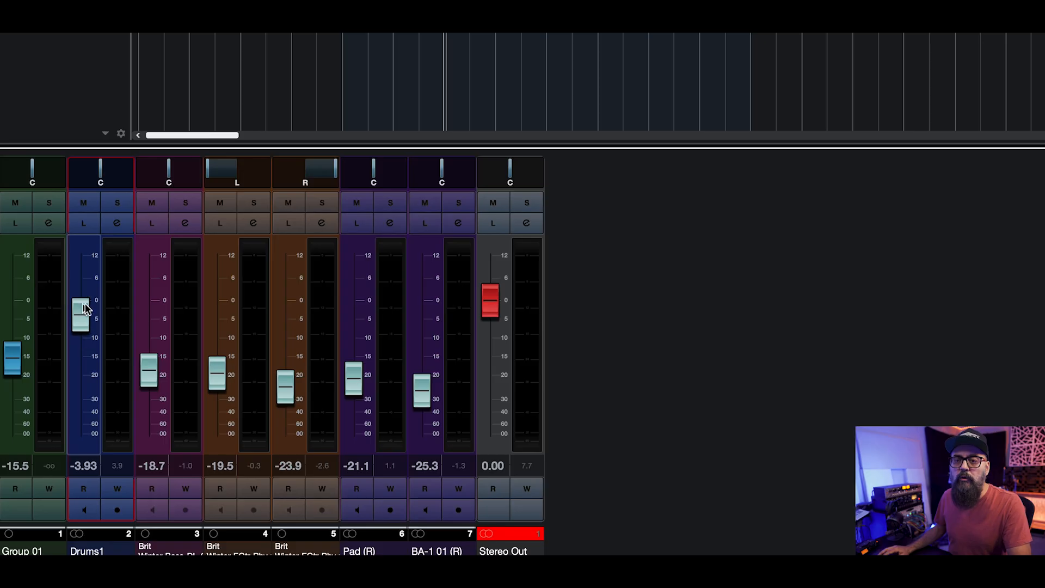
# Step: Reset the Drums1, bass, guitar, Pad and BA-1 channel faders to 0 dB
pyautogui.scroll(8, 83, 305)
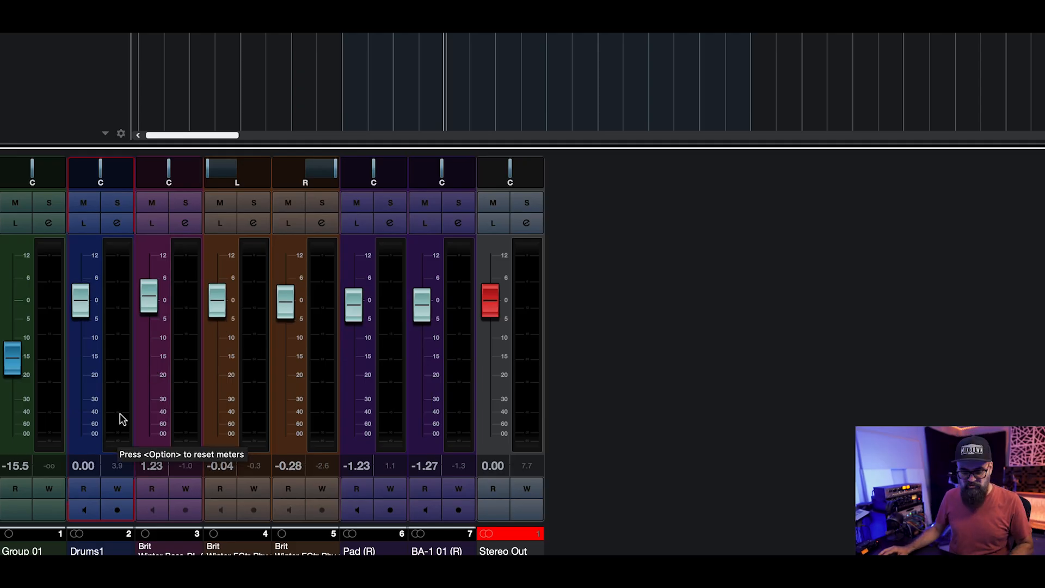
pyautogui.click(140, 408)
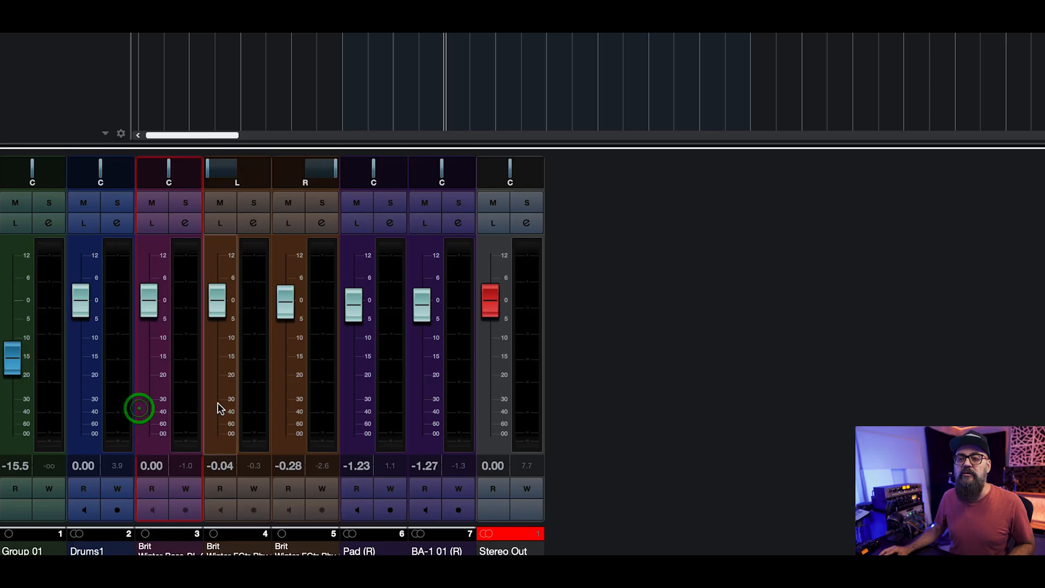
pyautogui.click(356, 402)
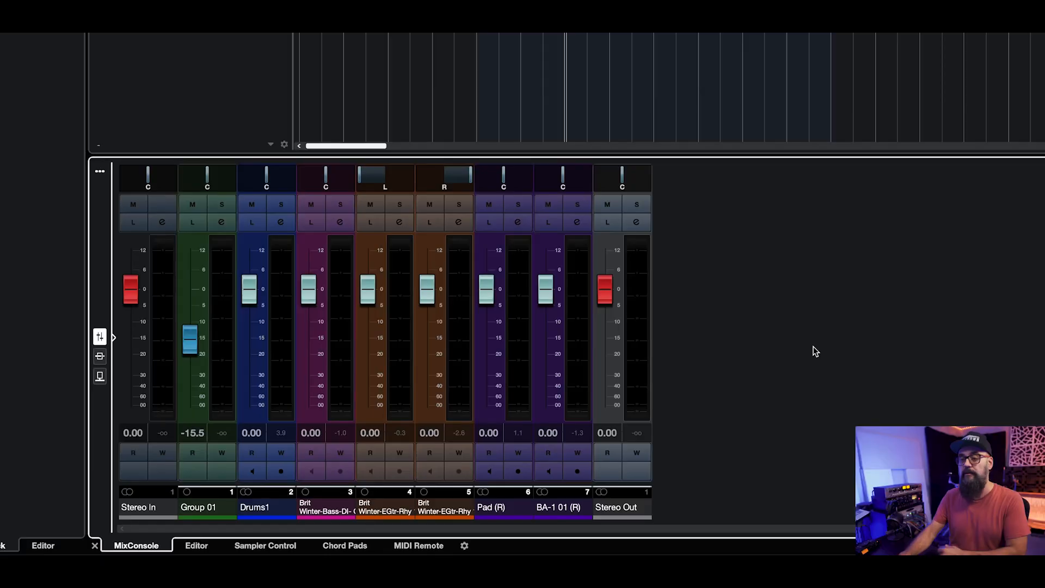
# Step: Open the Metering Appearance preferences and review the meter scale options, keeping +3dB Digital (Channel Meter)
pyautogui.press('space')
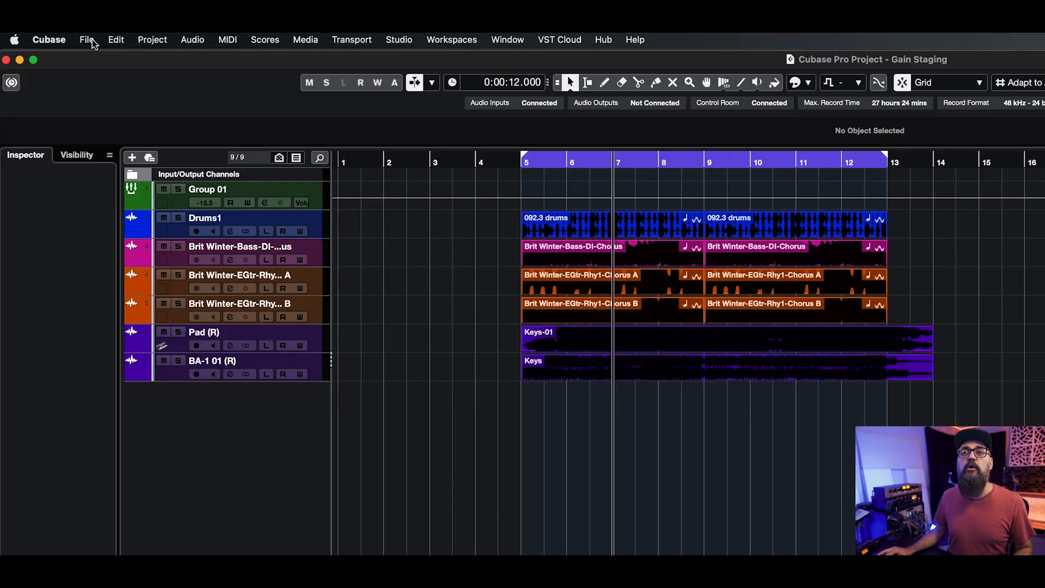
pyautogui.click(49, 39)
pyautogui.click(56, 80)
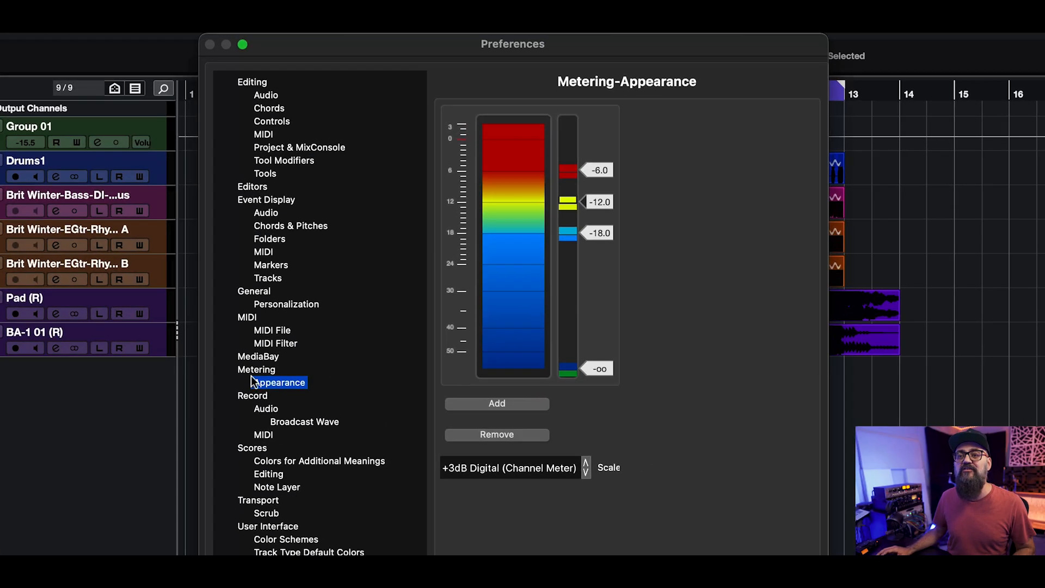
pyautogui.click(262, 370)
pyautogui.click(267, 380)
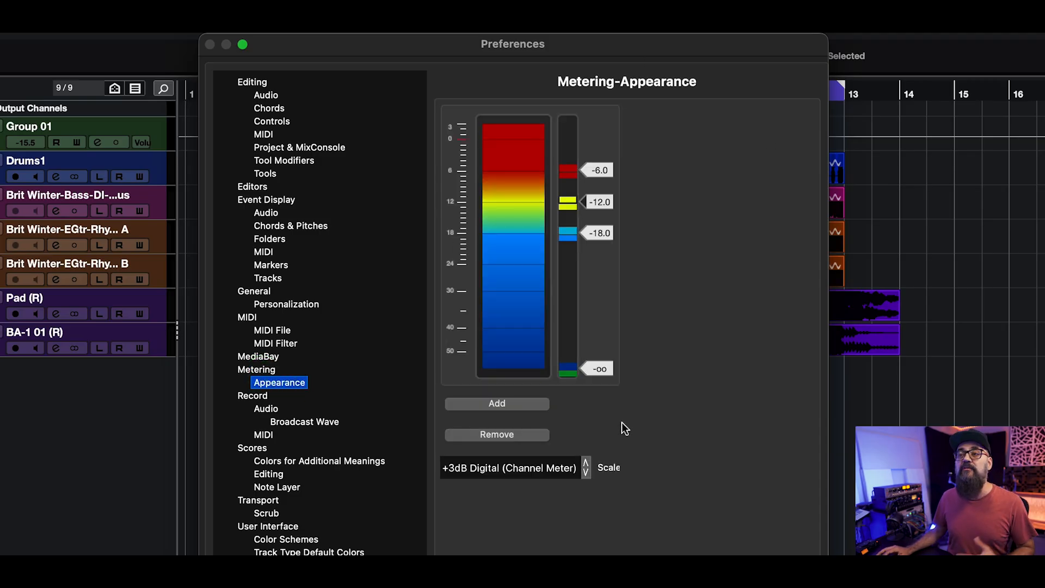
pyautogui.click(478, 469)
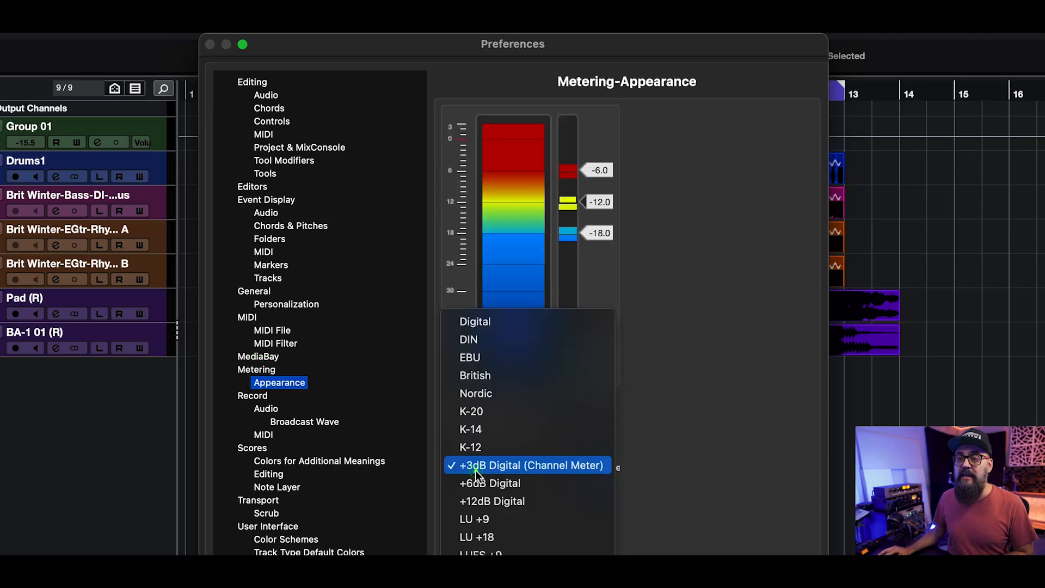
pyautogui.click(568, 465)
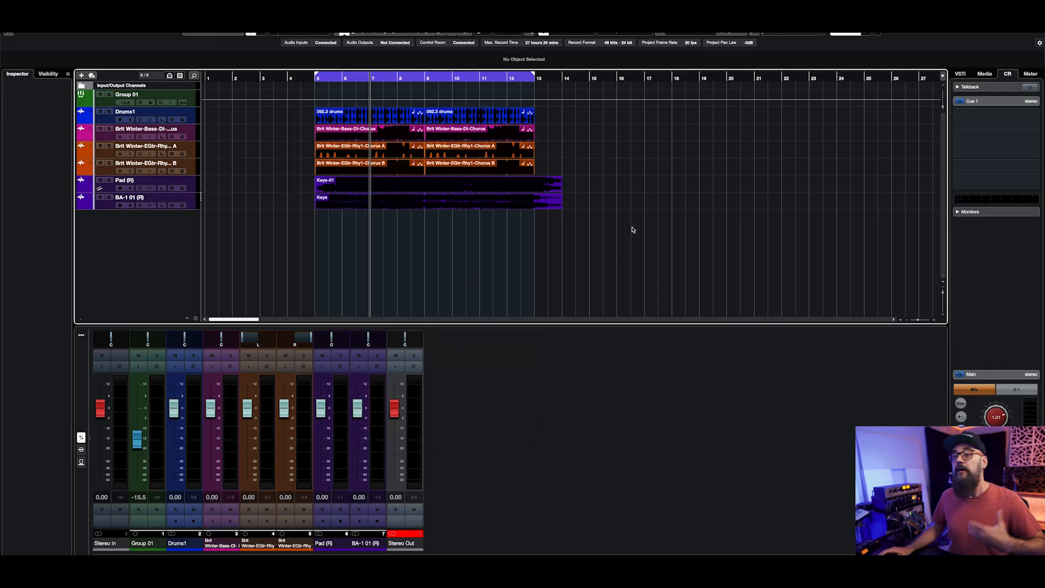
# Step: Select all audio events and lower their clip volume together by about 6.4 dB during playback, deselecting them when finished
pyautogui.click(386, 114)
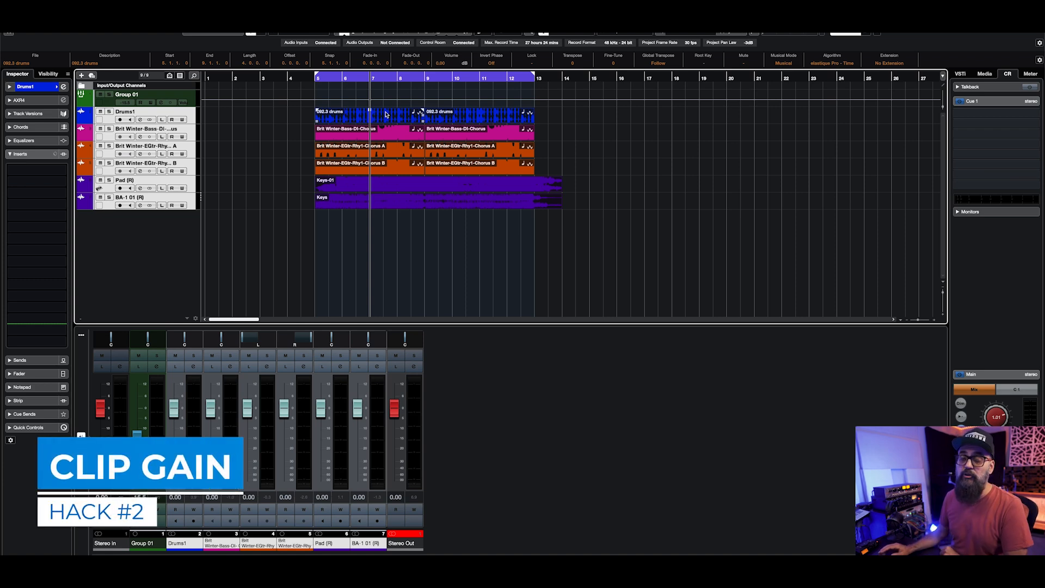
pyautogui.press('space')
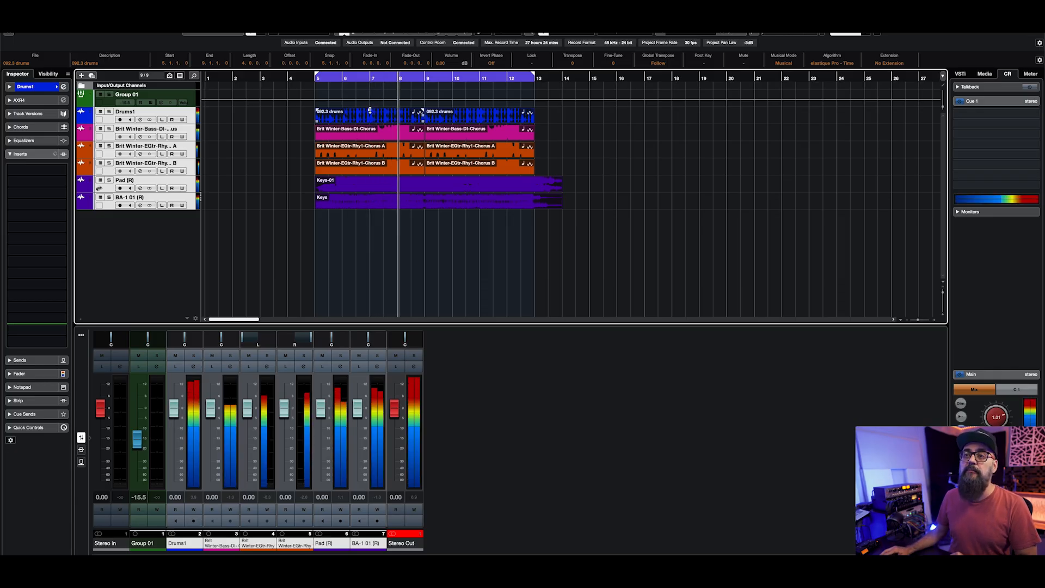
pyautogui.moveTo(370, 110); pyautogui.dragTo(371, 120)
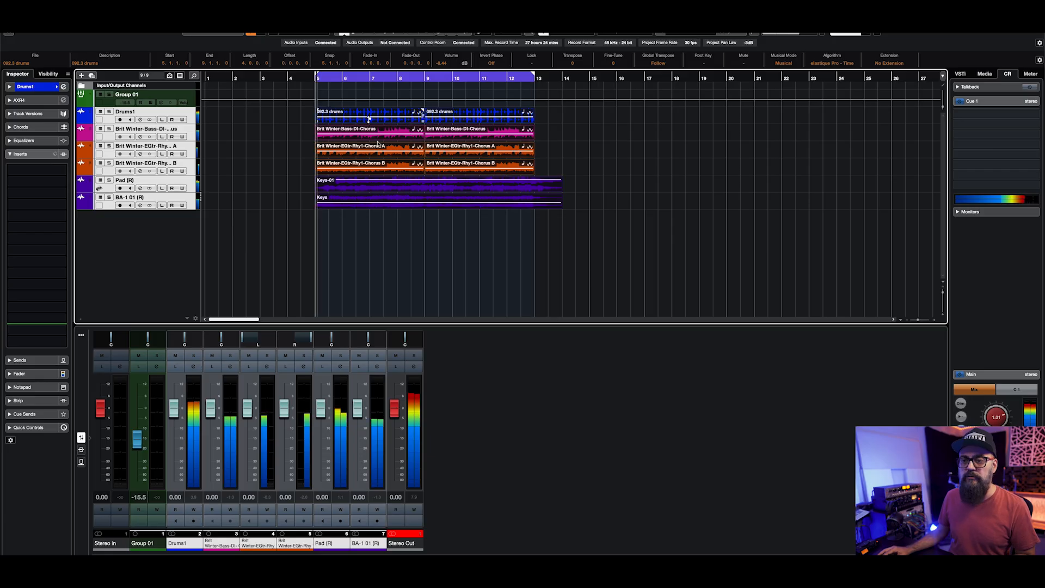
pyautogui.click(470, 260)
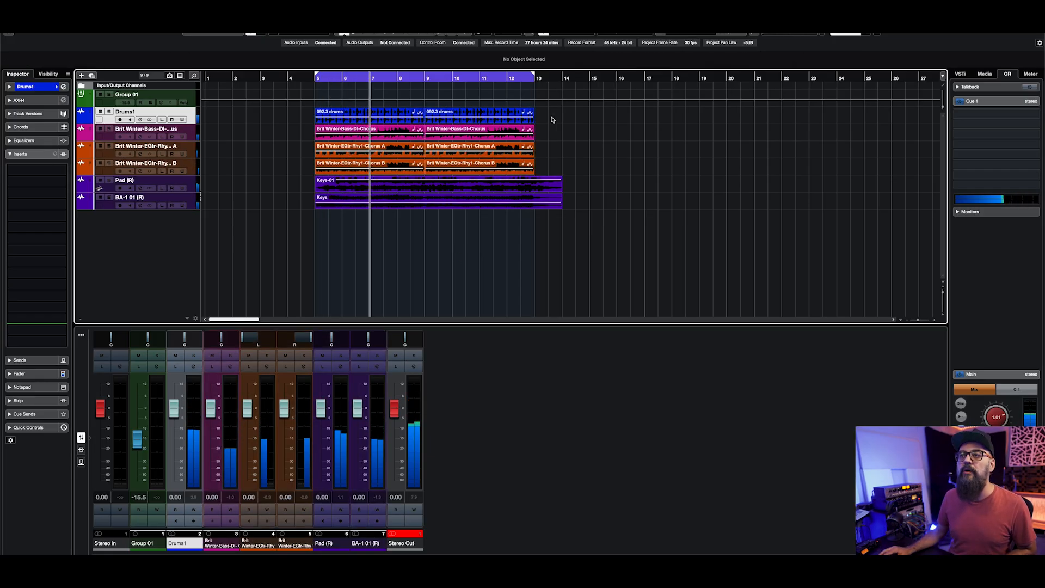
# Step: Reduce the drum events' clip volume to about -17 dB and lower the two keys events' volume slightly during playback
pyautogui.click(421, 112)
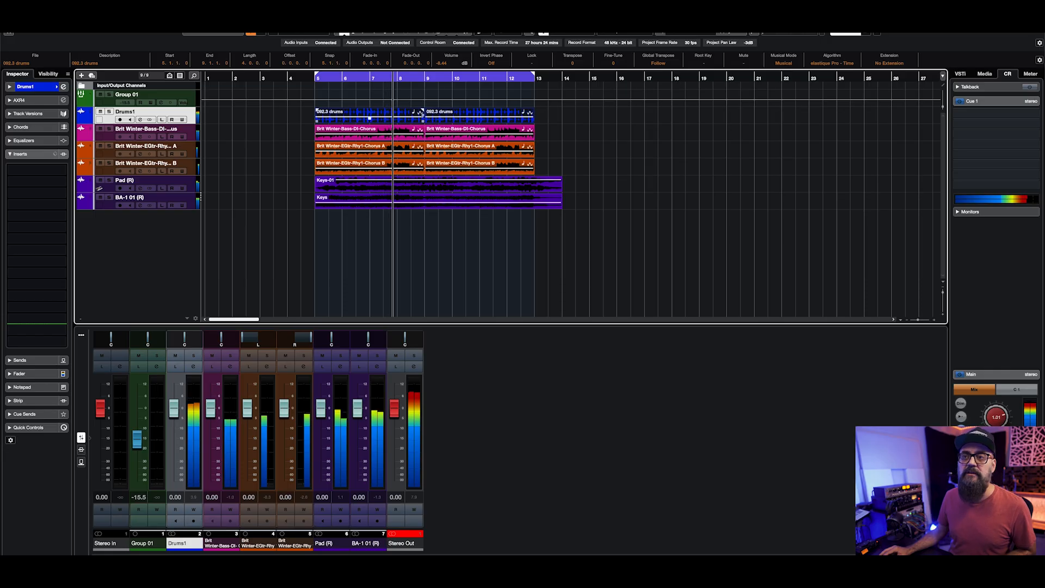
pyautogui.moveTo(370, 116); pyautogui.dragTo(369, 119)
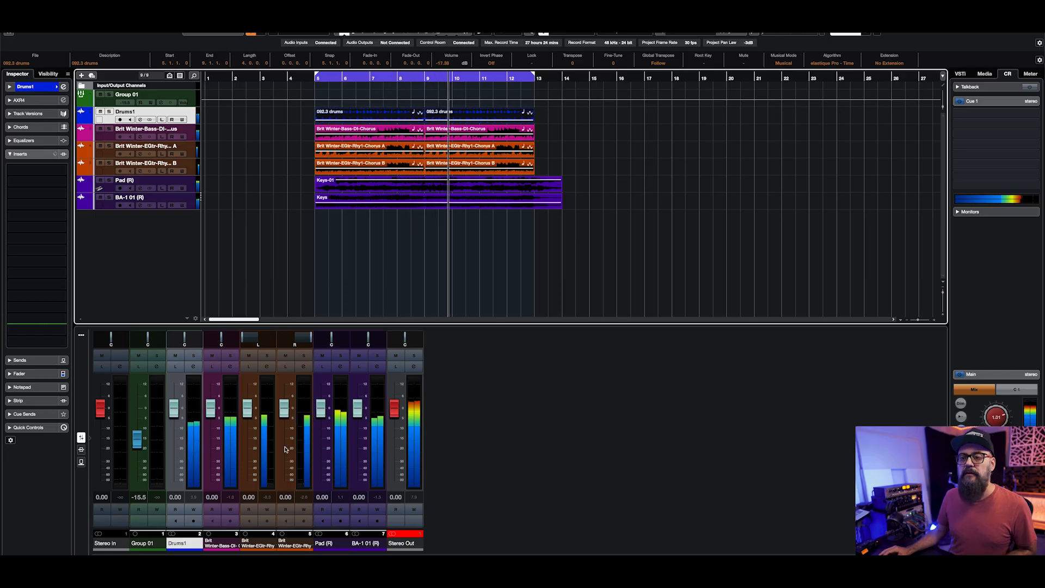
pyautogui.moveTo(614, 213); pyautogui.dragTo(438, 186)
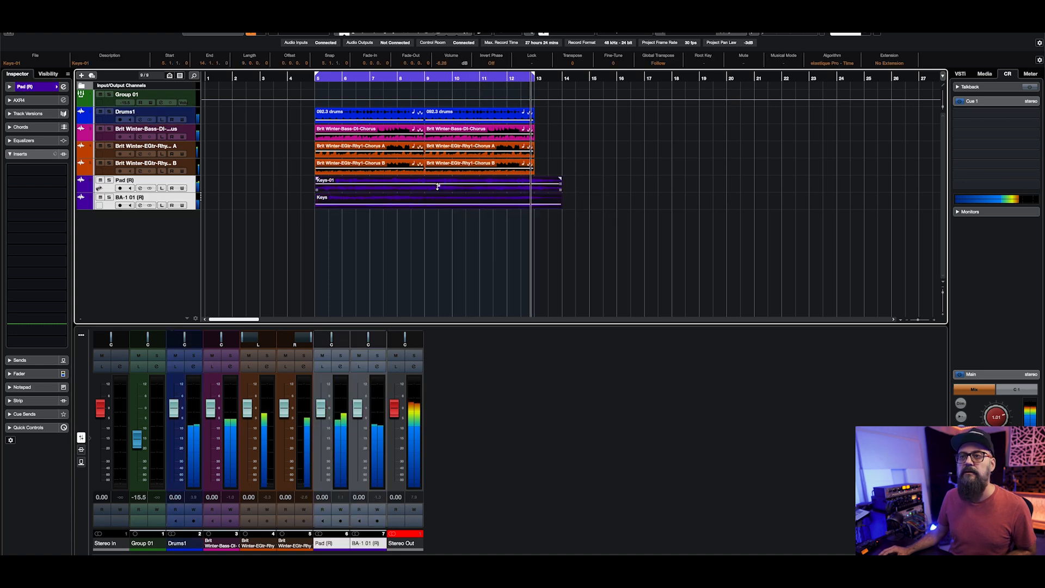
pyautogui.click(412, 504)
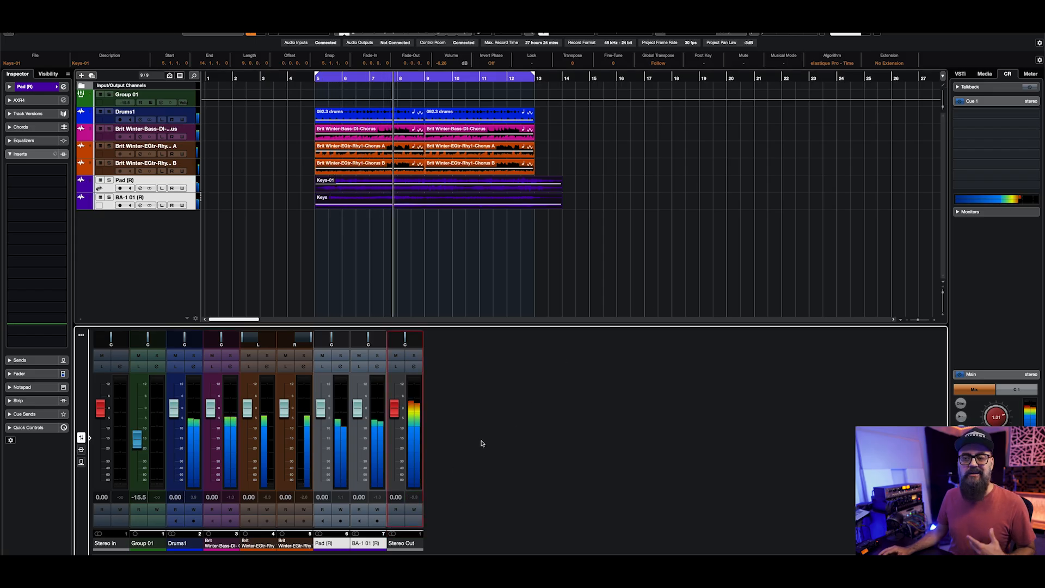
pyautogui.press('space')
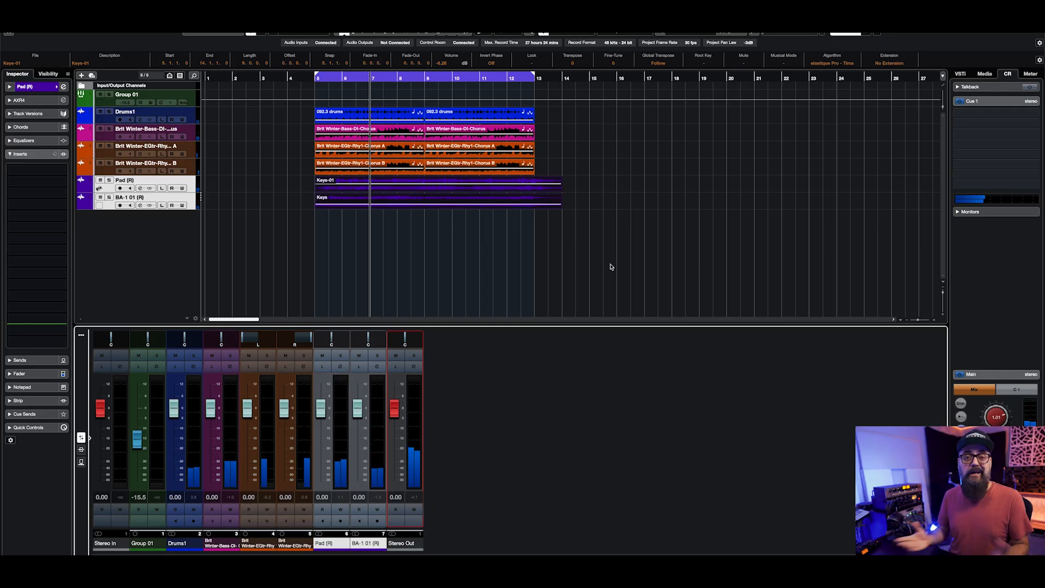
# Step: Lower the audio channel faders to various levels and set the global meter position to Input
pyautogui.click(612, 260)
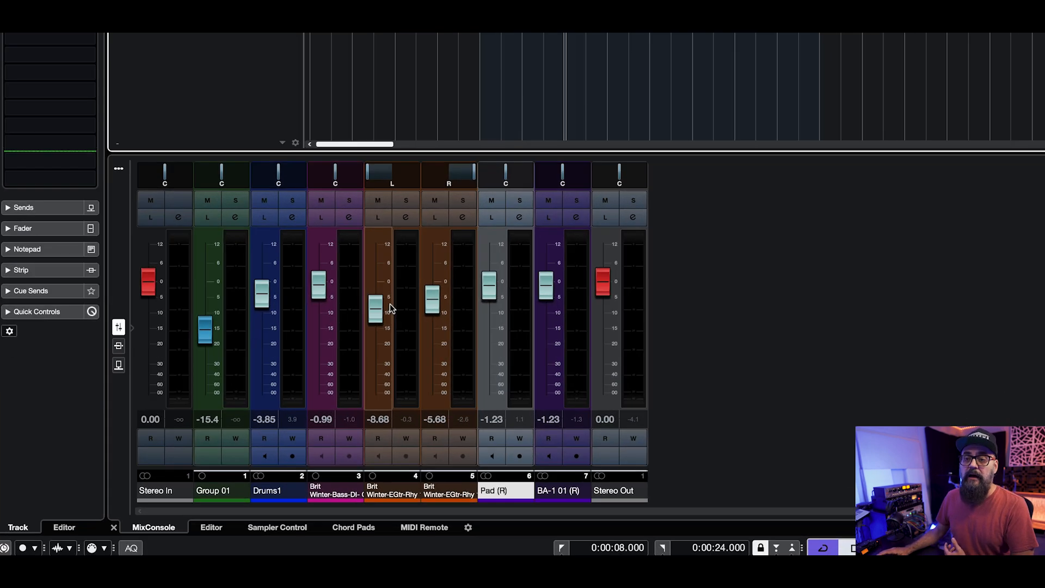
pyautogui.rightClick(256, 423)
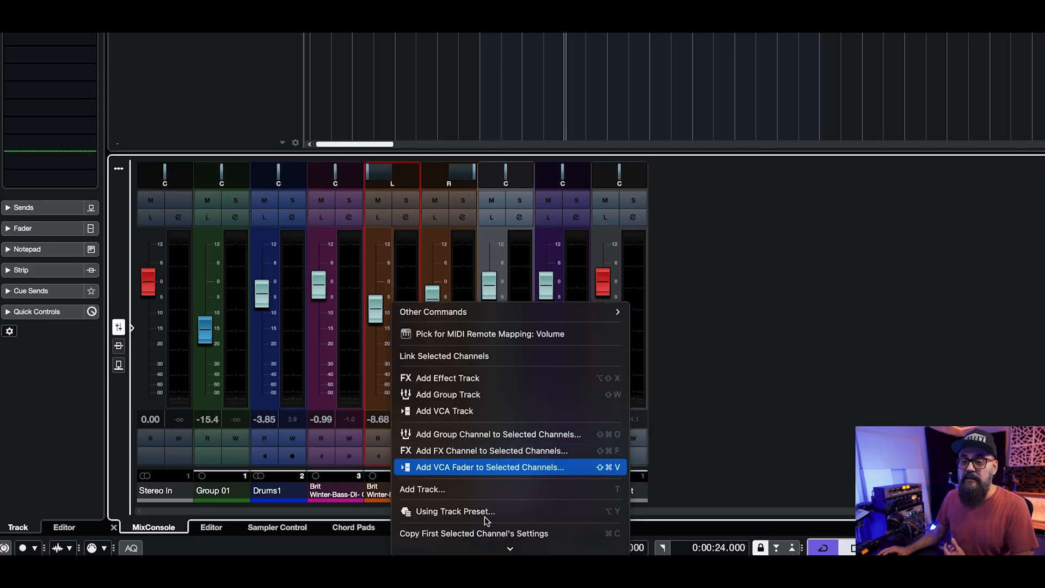
pyautogui.moveTo(488, 543)
pyautogui.moveTo(490, 525)
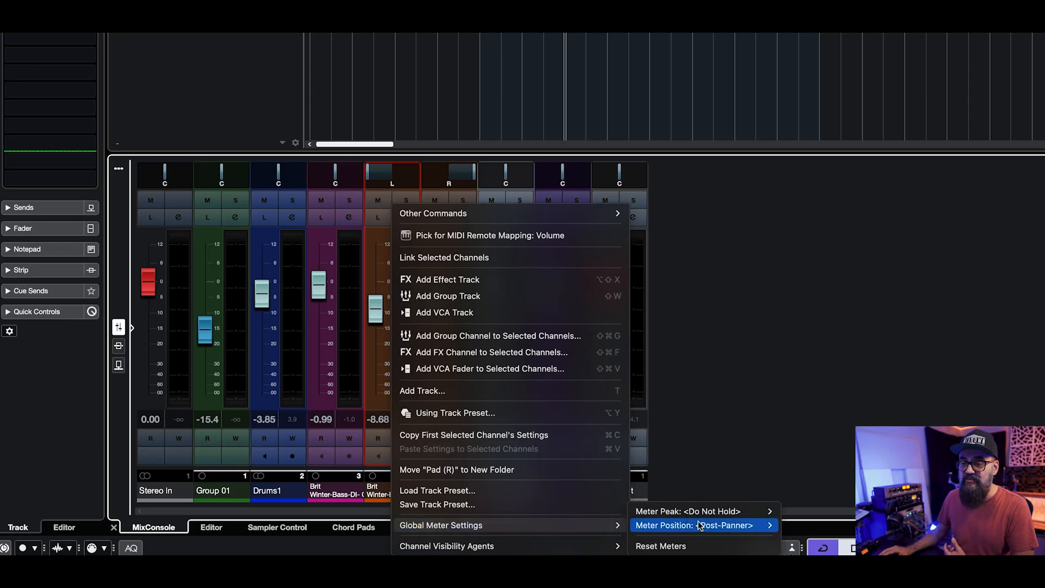
pyautogui.moveTo(705, 529)
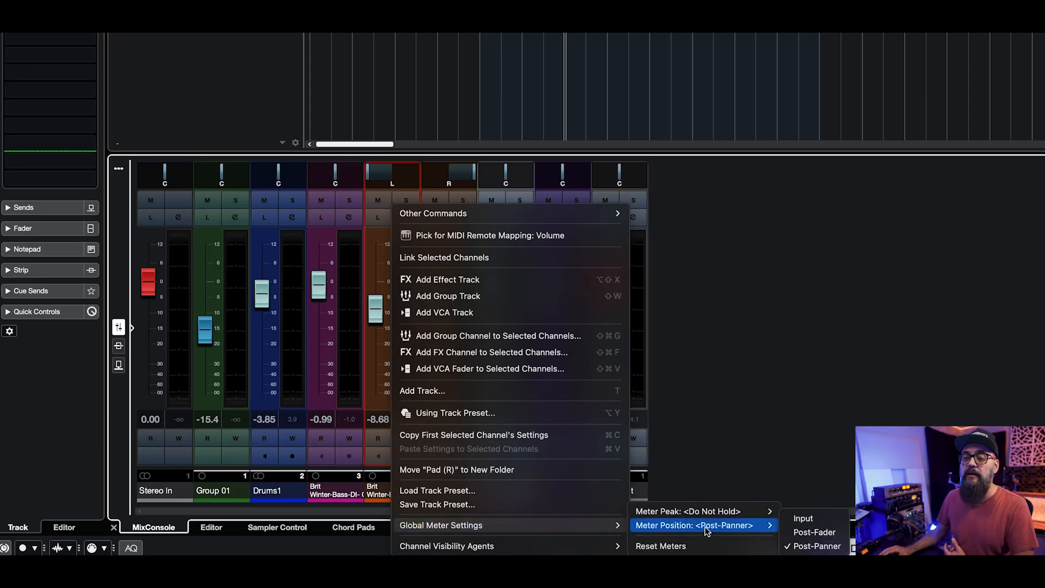
pyautogui.click(815, 520)
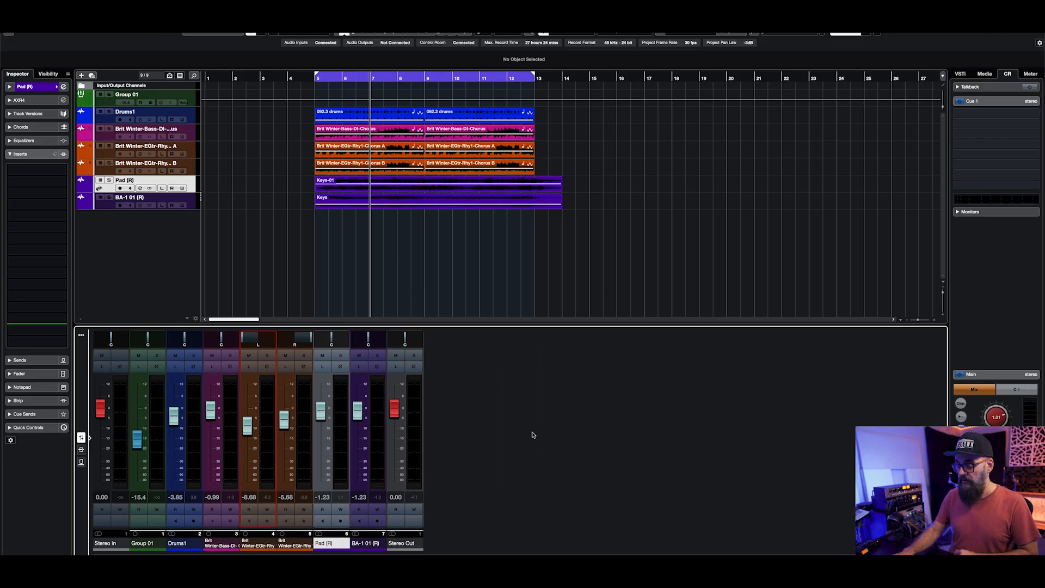
# Step: Pull the audio channel faders fully down and adjust the clip volume of all selected events during playback
pyautogui.press('space')
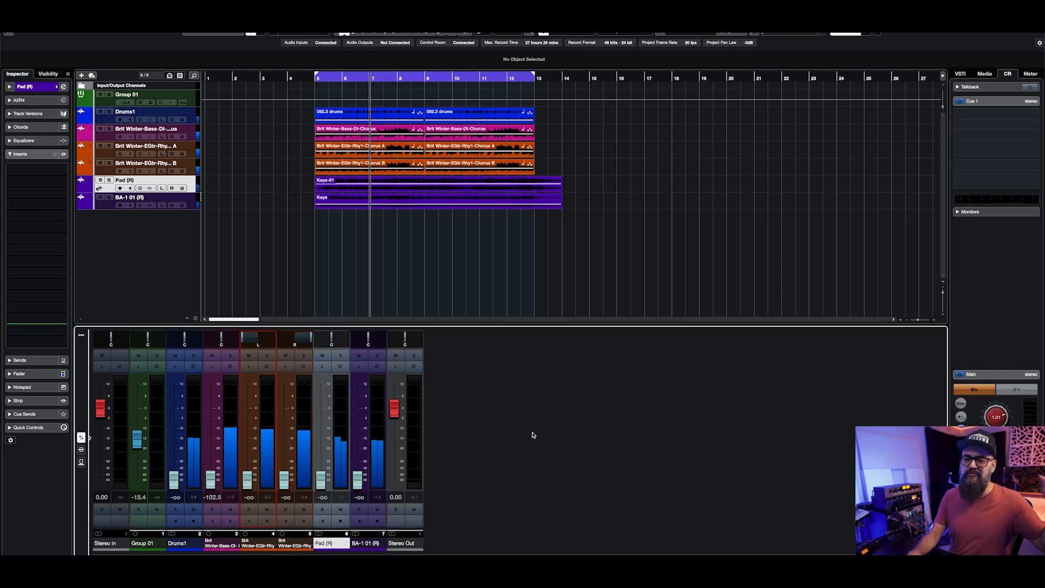
pyautogui.click(432, 258)
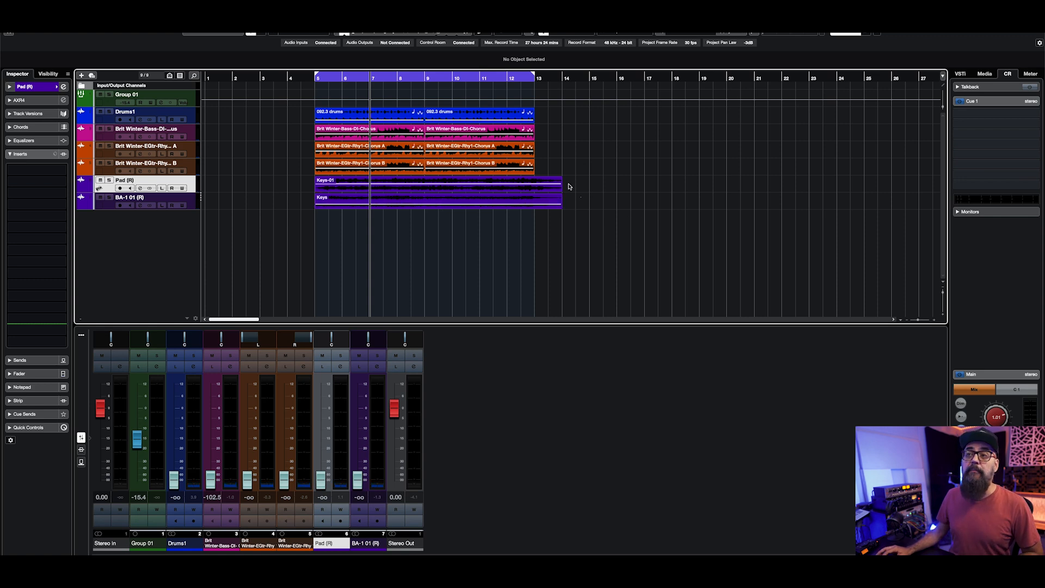
pyautogui.moveTo(403, 105); pyautogui.dragTo(579, 195)
pyautogui.click(384, 118)
pyautogui.press('space')
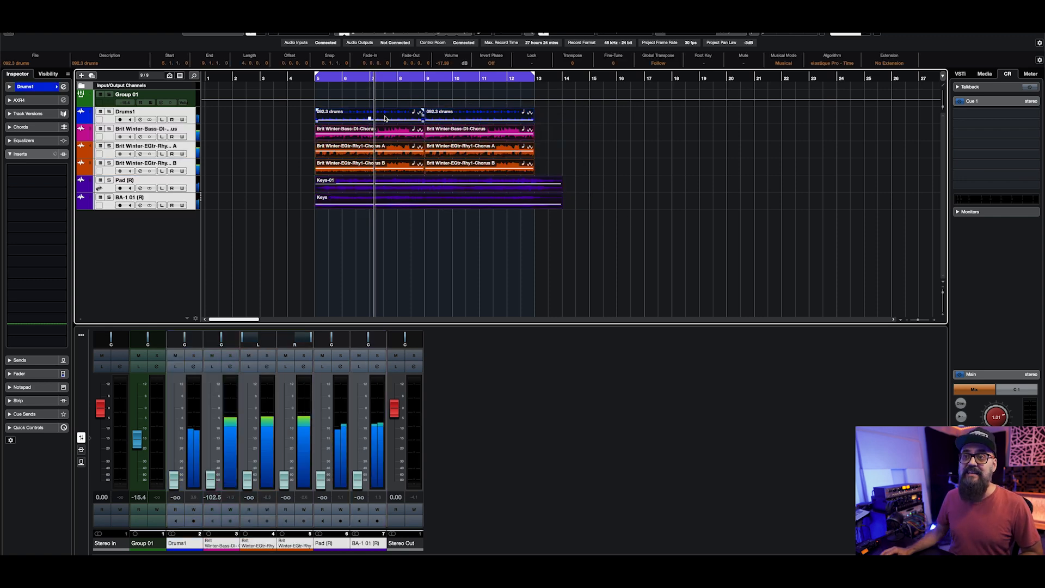
pyautogui.moveTo(369, 135); pyautogui.dragTo(367, 138)
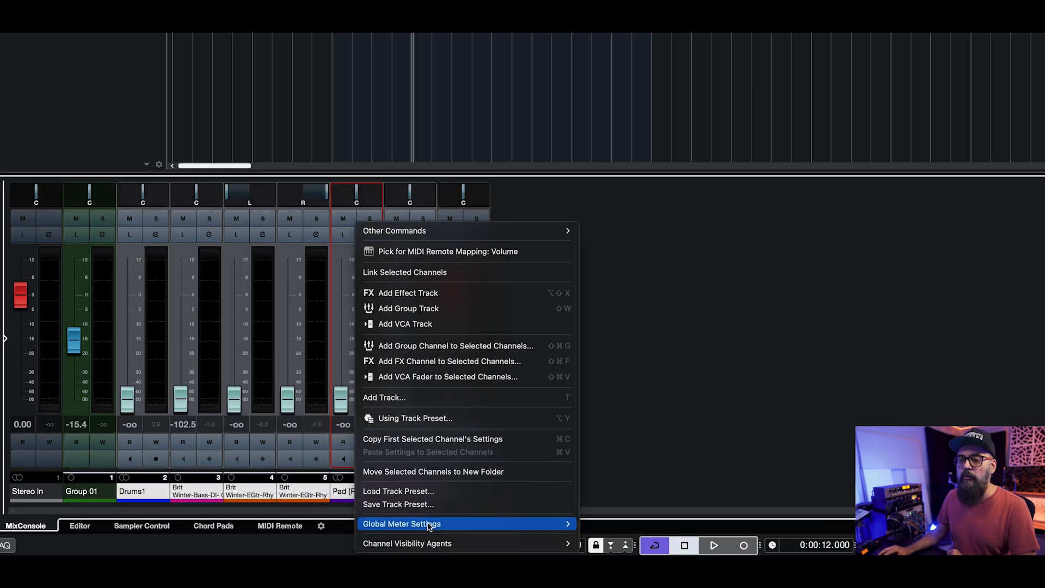
# Step: Set the global meter position to Post-Panner
pyautogui.moveTo(430, 526)
pyautogui.moveTo(604, 527)
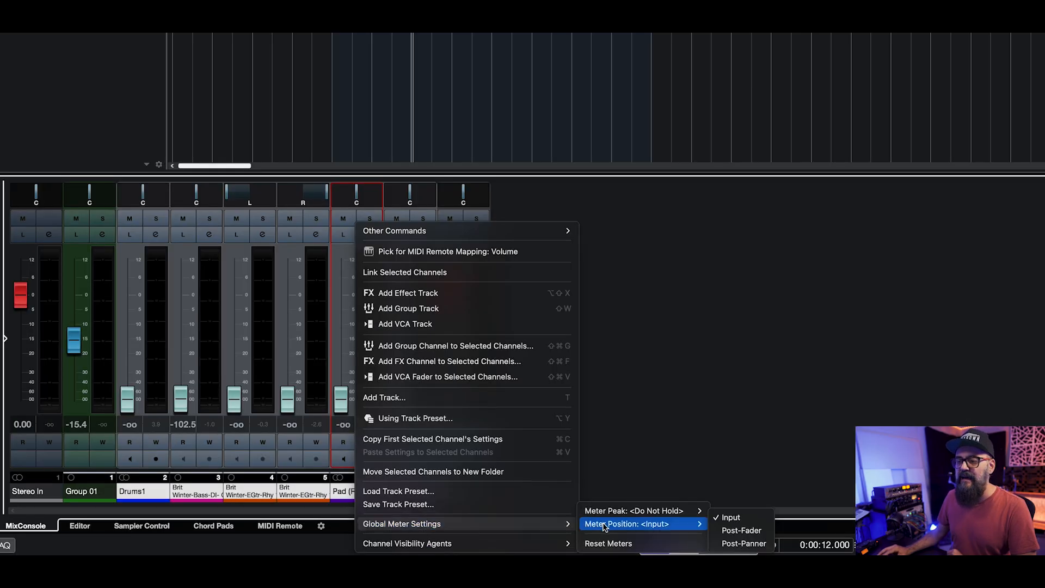
pyautogui.click(726, 543)
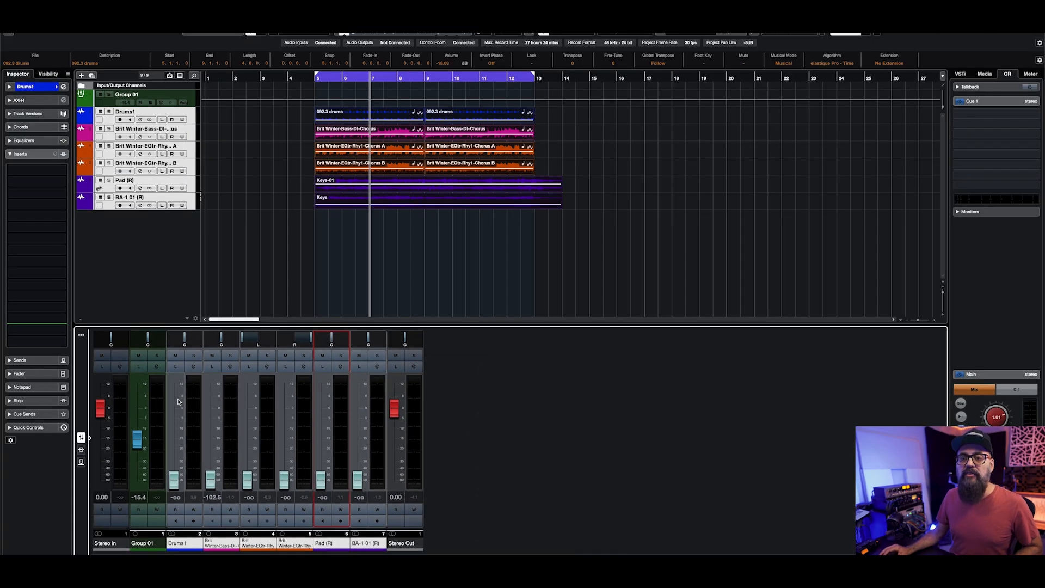
# Step: Reset all audio channel faders to 0 dB and restore the events' original clip volumes
pyautogui.keyDown('super'); pyautogui.click(174, 408); pyautogui.keyUp('super')
pyautogui.click(213, 428)
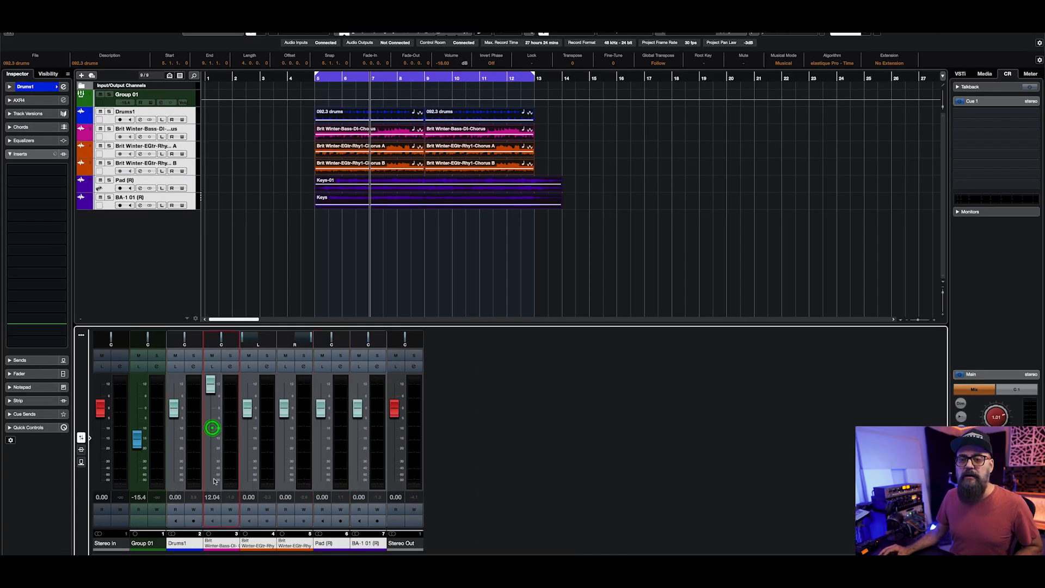
pyautogui.click(213, 543)
pyautogui.keyDown('super'); pyautogui.click(216, 445); pyautogui.keyUp('super')
pyautogui.click(448, 268)
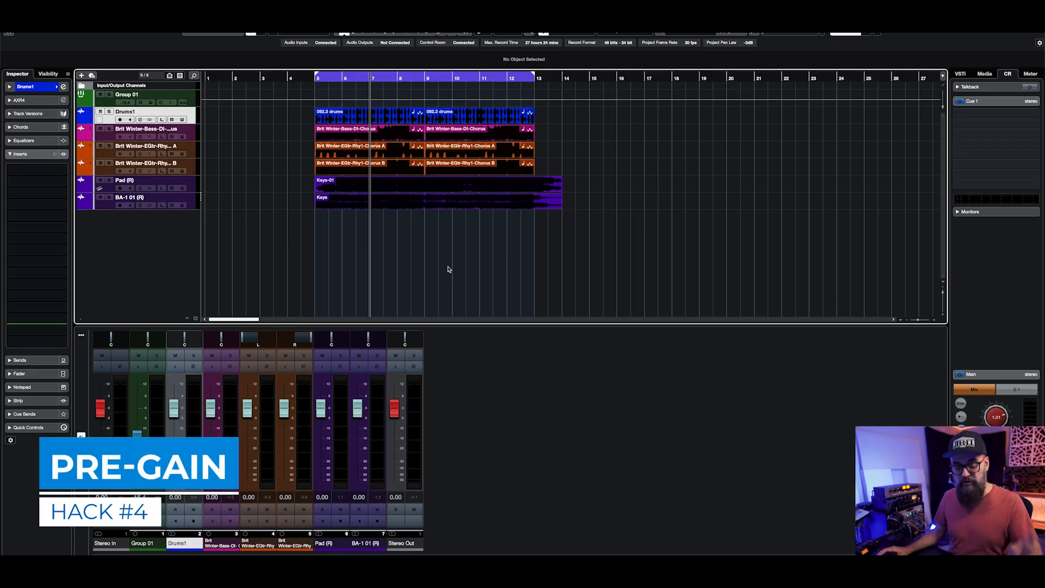
# Step: Open the full MixConsole and check in the rack type selection that Pre (Filters/Gain/Phase) is enabled
pyautogui.press('F3')
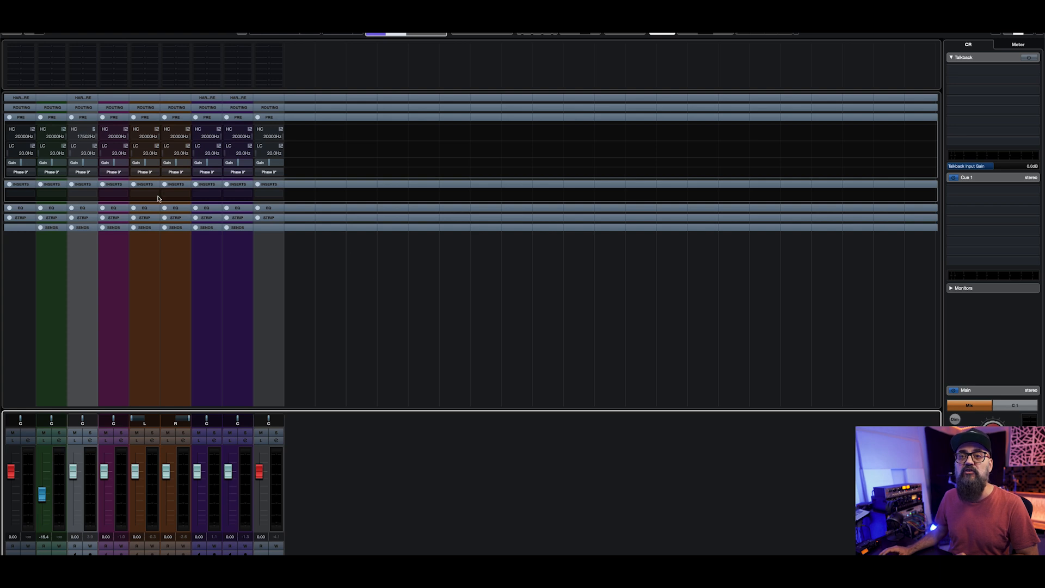
pyautogui.click(141, 118)
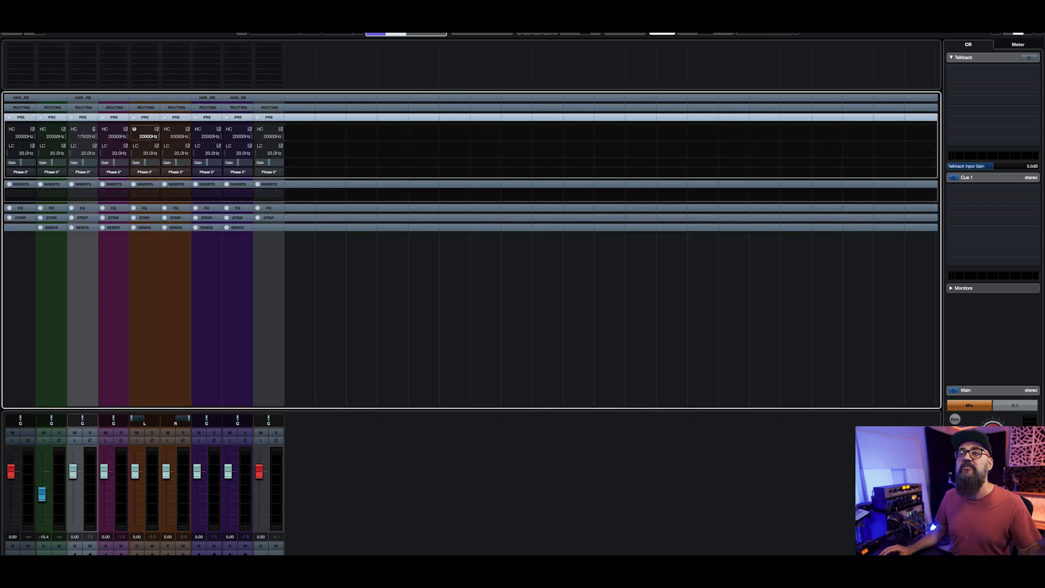
pyautogui.click(336, 30)
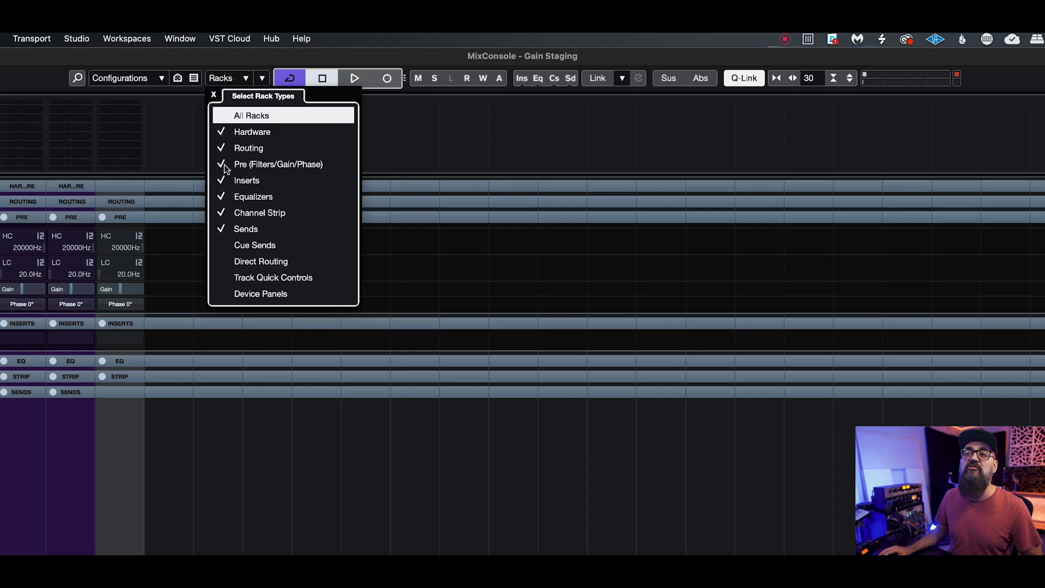
pyautogui.click(181, 481)
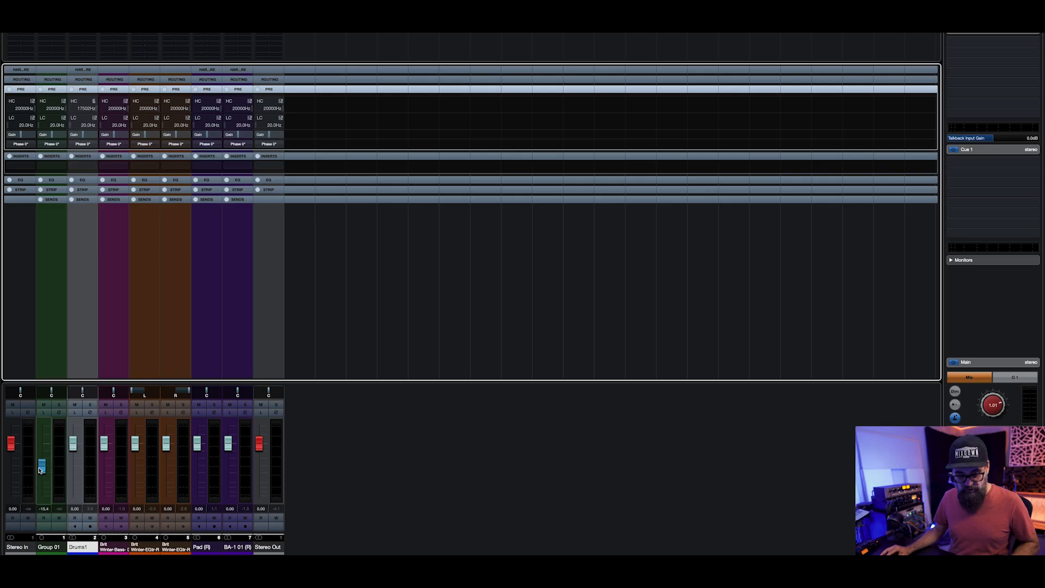
# Step: Reset the Group 01 channel's fader to 0 dB
pyautogui.keyDown('ctrl'); pyautogui.click(39, 469); pyautogui.keyUp('ctrl')
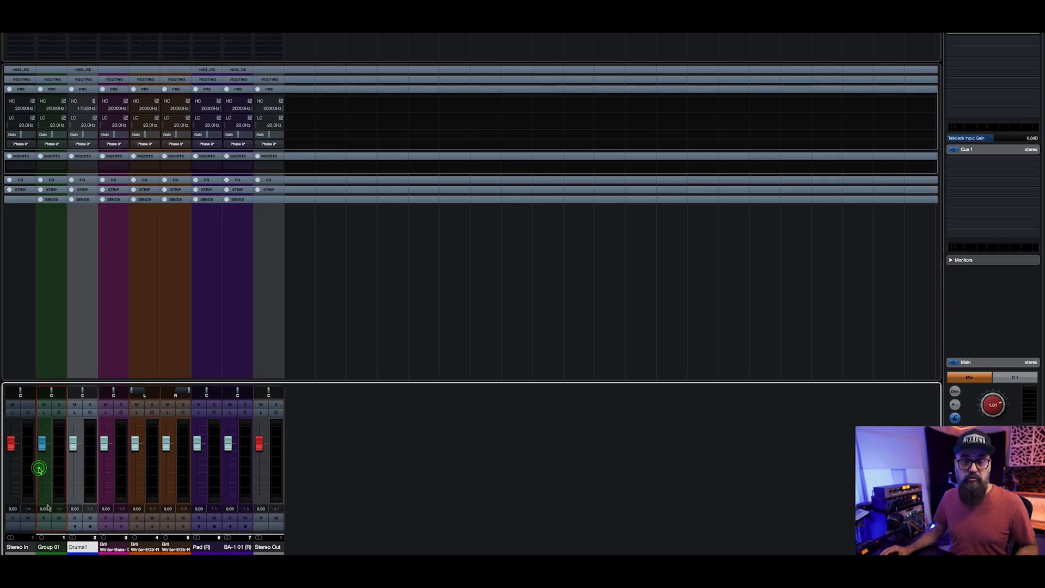
# Step: Select the channels from Group 01 through BA-1 01 and lower their pre-gain together to -11.1 dB
pyautogui.click(46, 550)
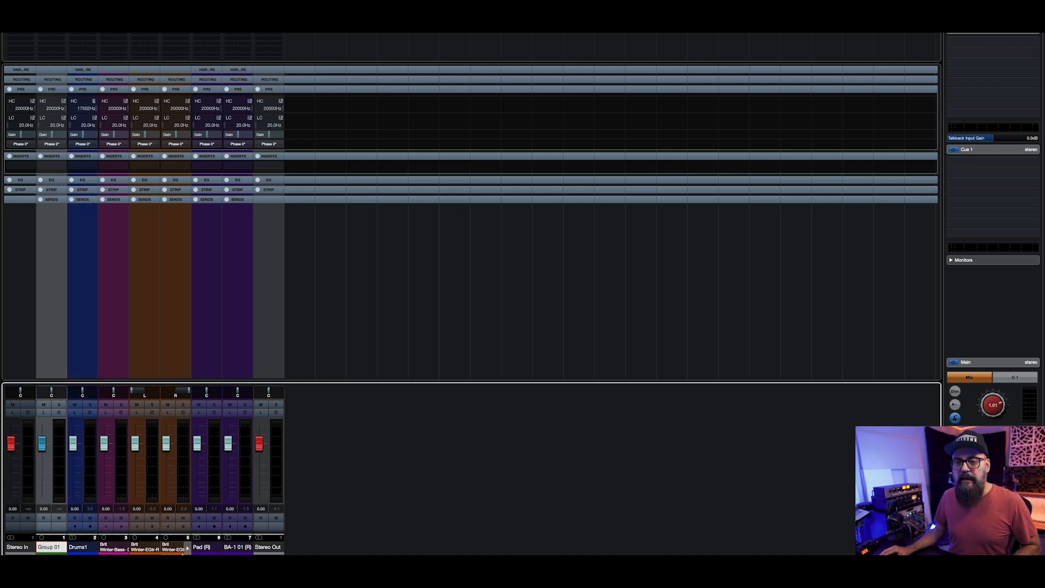
pyautogui.keyDown('shift'); pyautogui.click(232, 549); pyautogui.keyUp('shift')
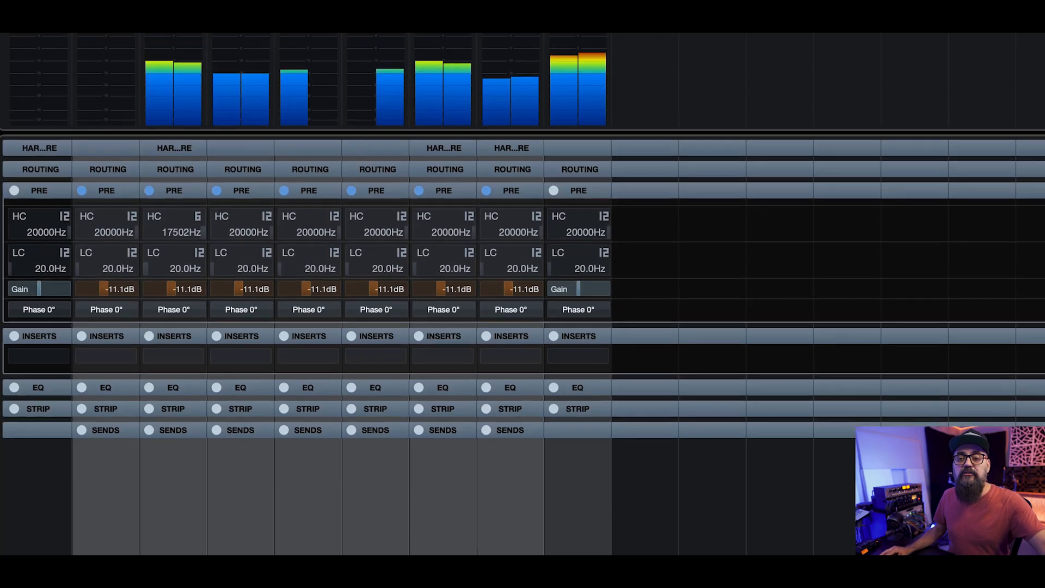
pyautogui.click(106, 539)
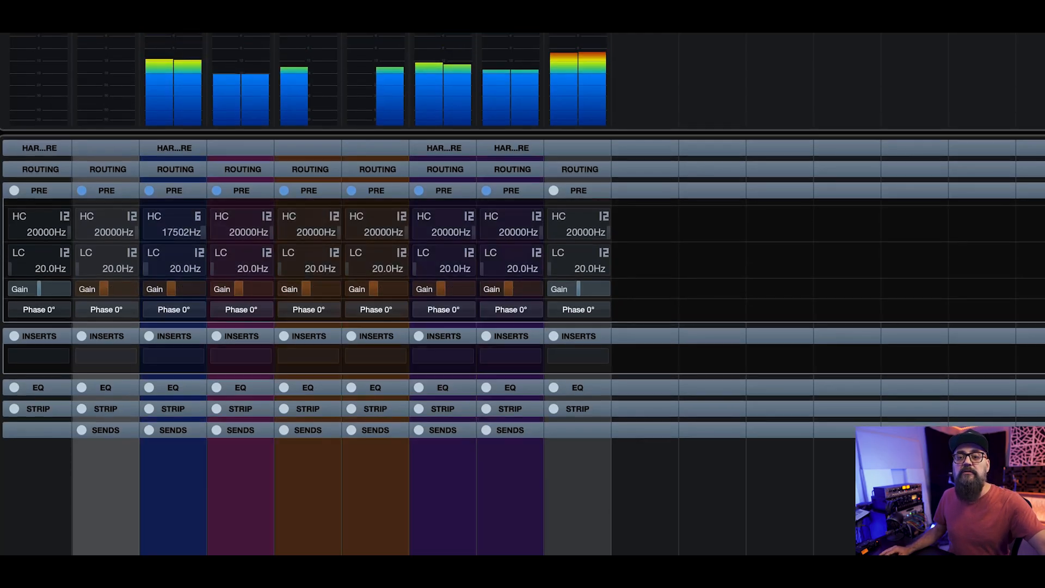
# Step: Lower the pre-gain individually on the Drums1 channel to about -17.4 dB and on the Pad channel to about -14.9 dB
pyautogui.click(173, 538)
pyautogui.moveTo(171, 289); pyautogui.dragTo(167, 289)
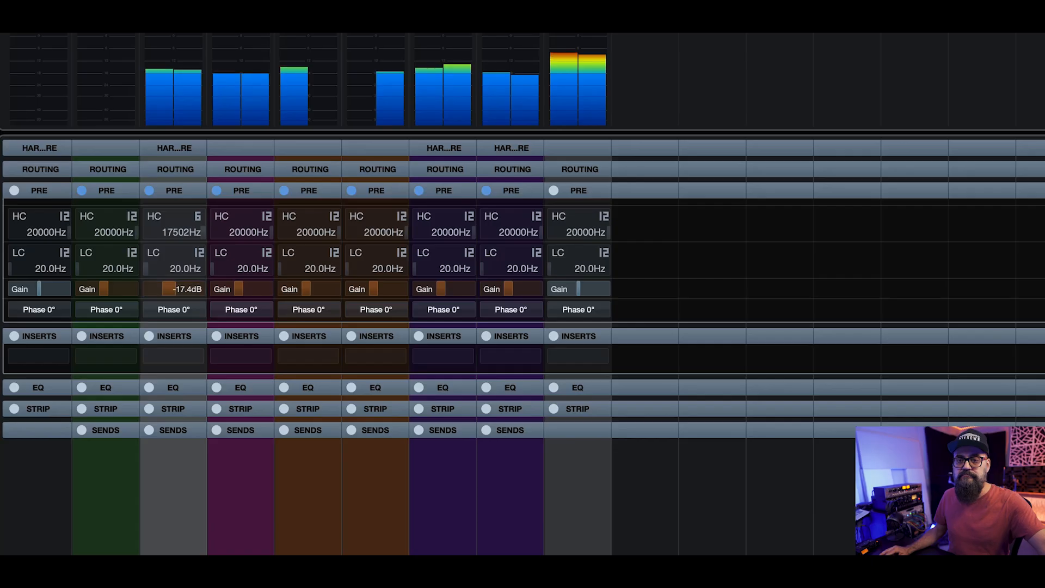
pyautogui.click(511, 538)
pyautogui.click(443, 539)
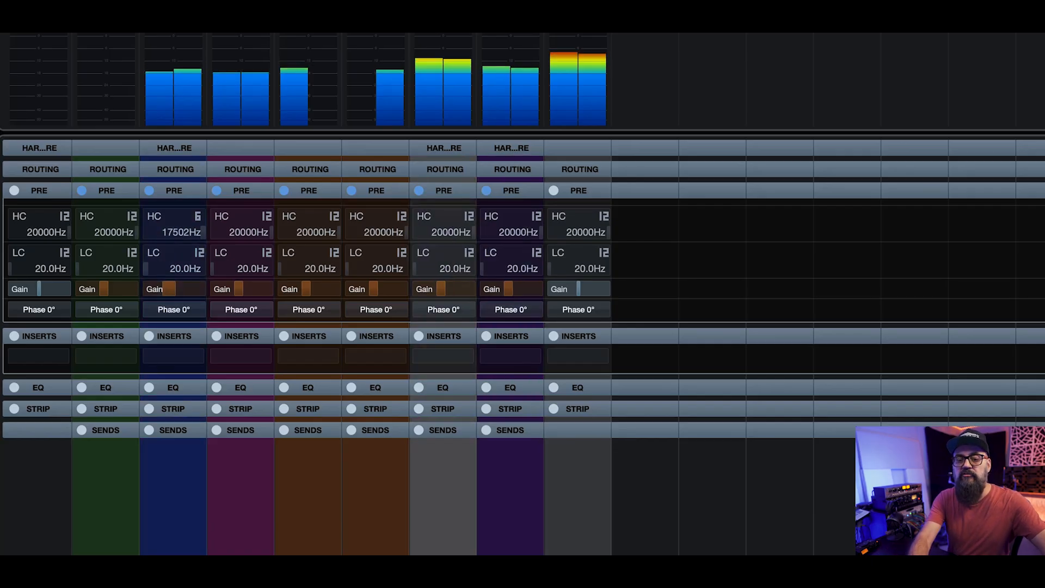
pyautogui.moveTo(439, 289); pyautogui.dragTo(437, 289)
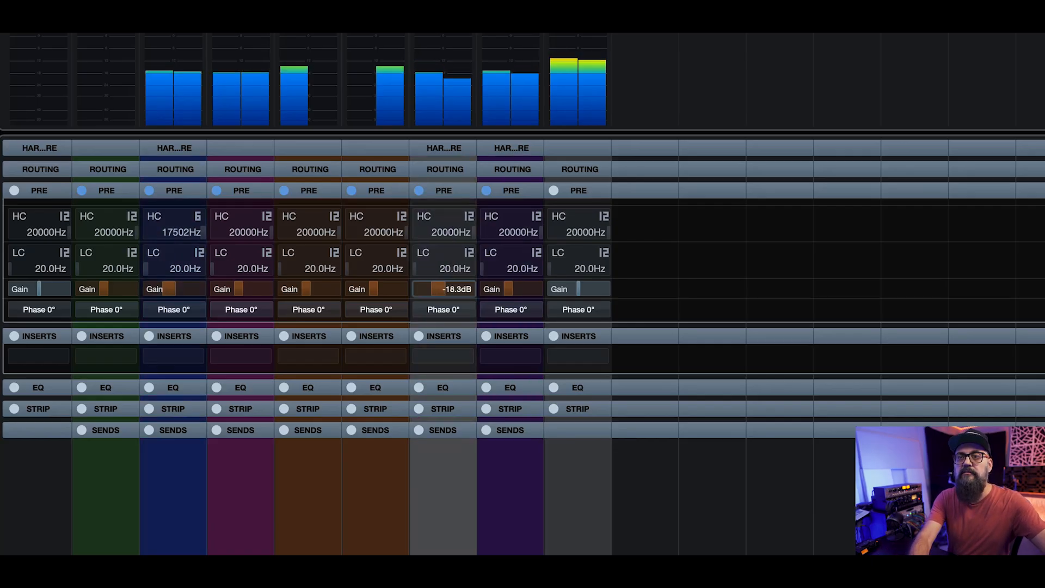
# Step: Lower the BA-1 01 channel's pre-gain slightly and close the full MixConsole to return to the project window
pyautogui.click(510, 496)
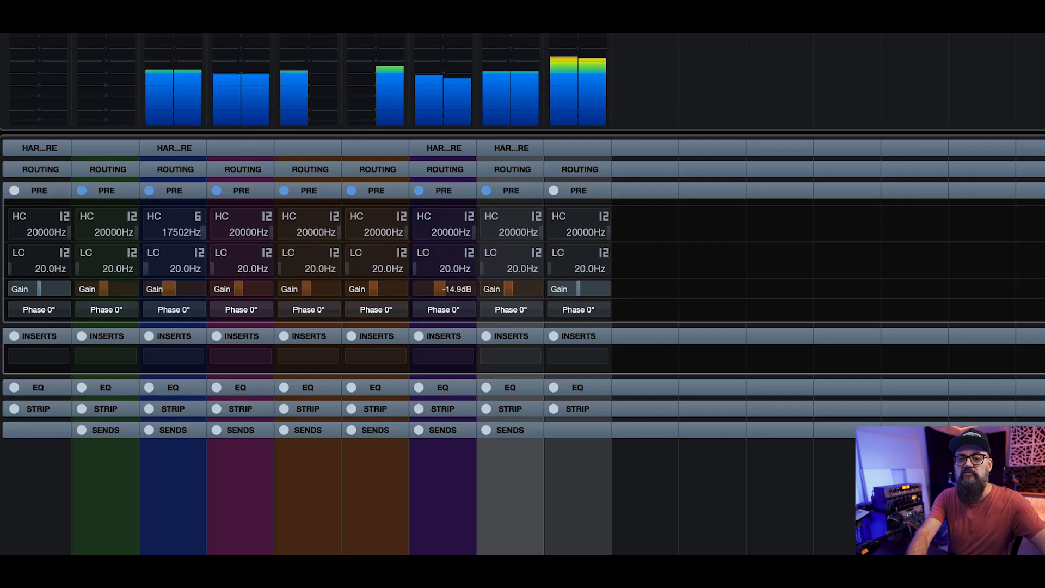
pyautogui.moveTo(509, 289); pyautogui.dragTo(507, 289)
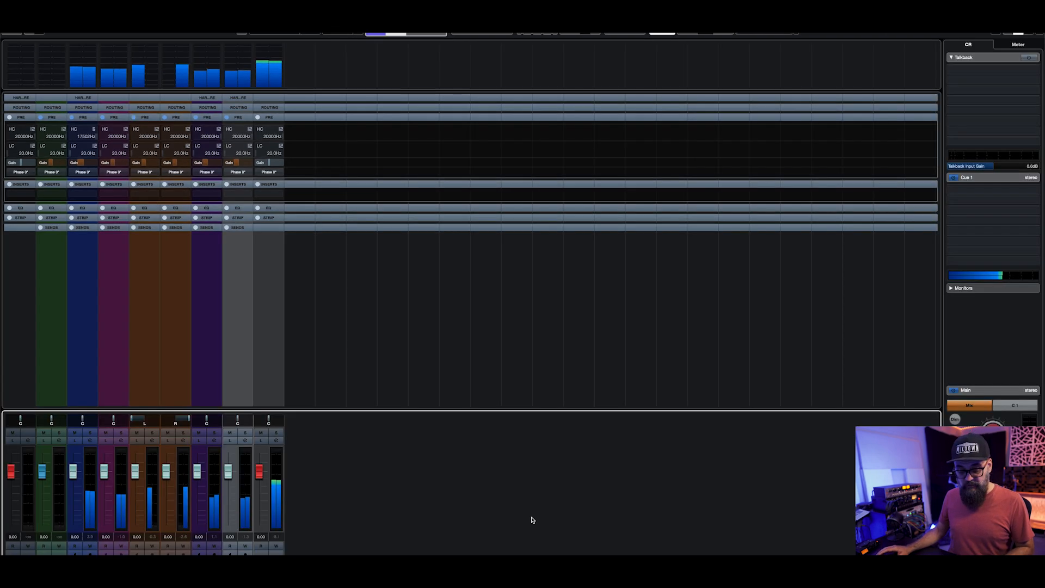
pyautogui.press('F3')
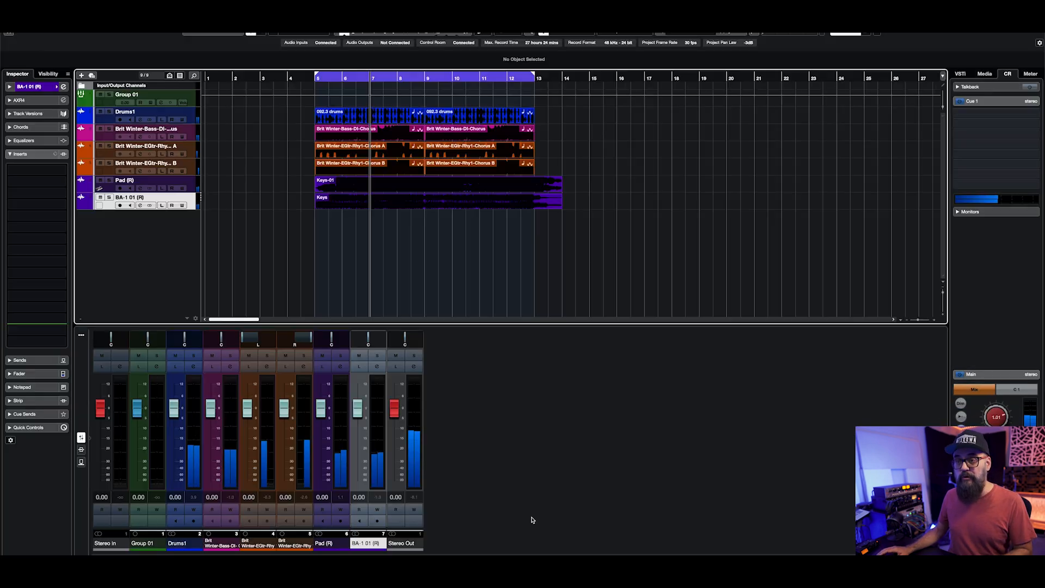